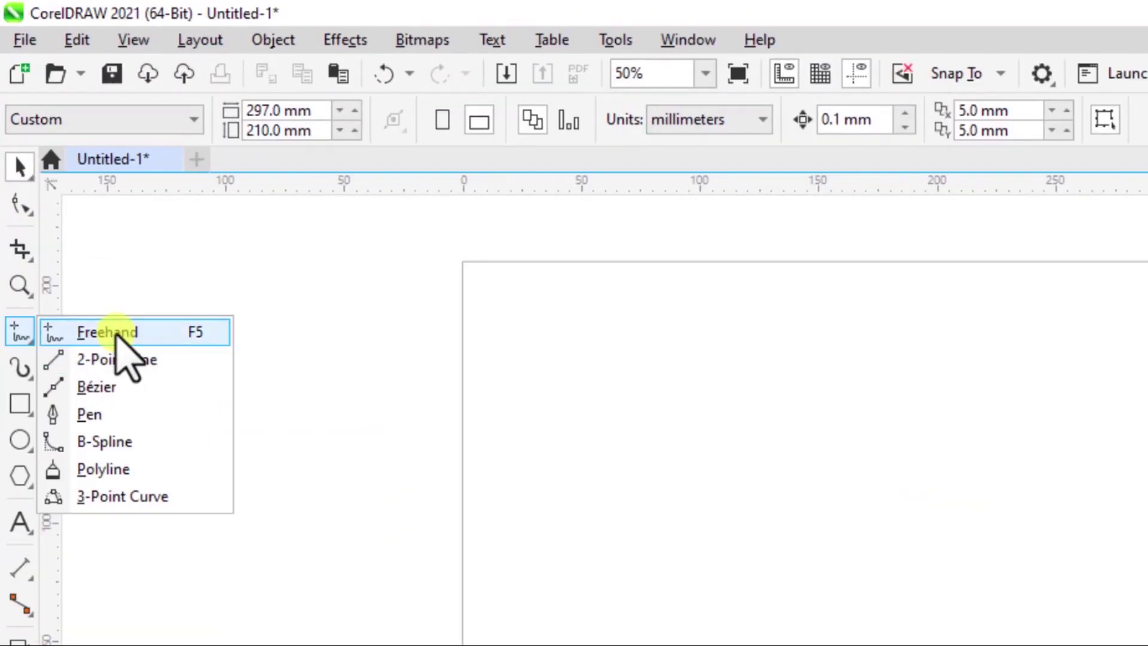
# - Open the Freehand tool's flyout of curve drawing modes beside the blank A4 page
pyautogui.click(107, 332)
pyautogui.moveTo(531, 500); pyautogui.dragTo(1053, 494)
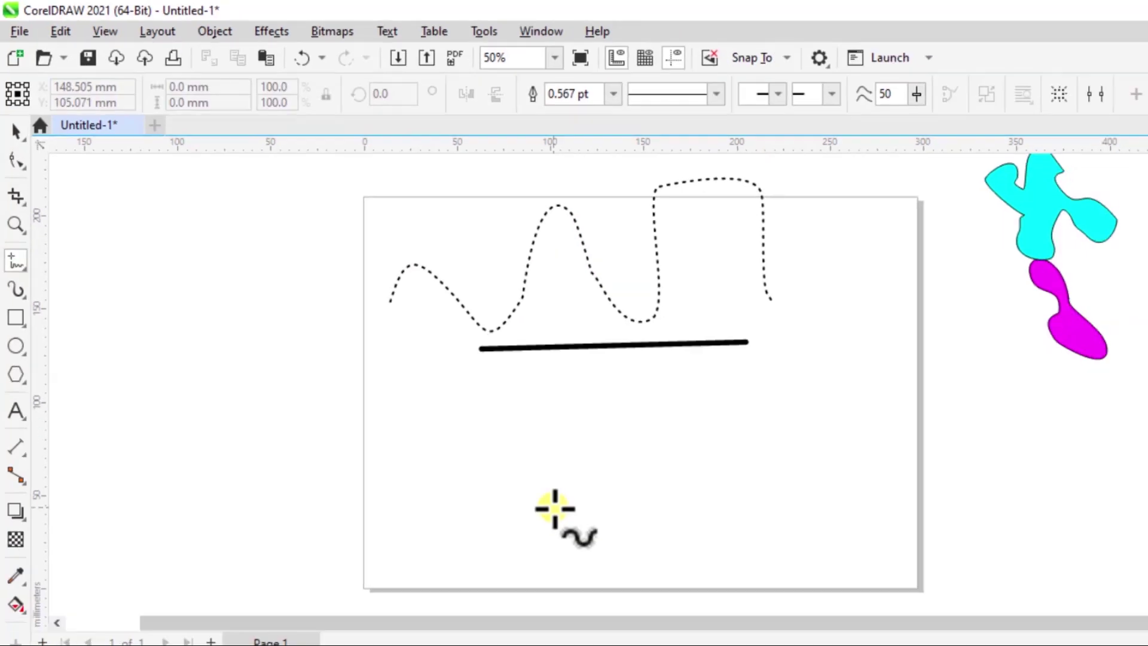
pyautogui.moveTo(476, 429); pyautogui.dragTo(612, 429)
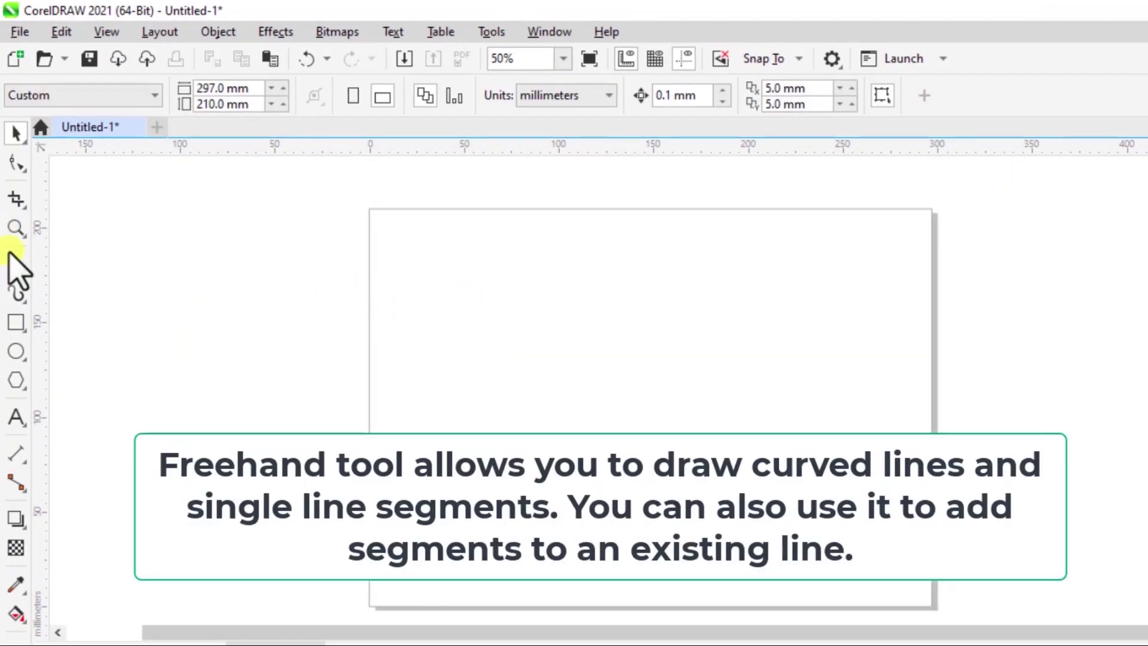
pyautogui.click(16, 267)
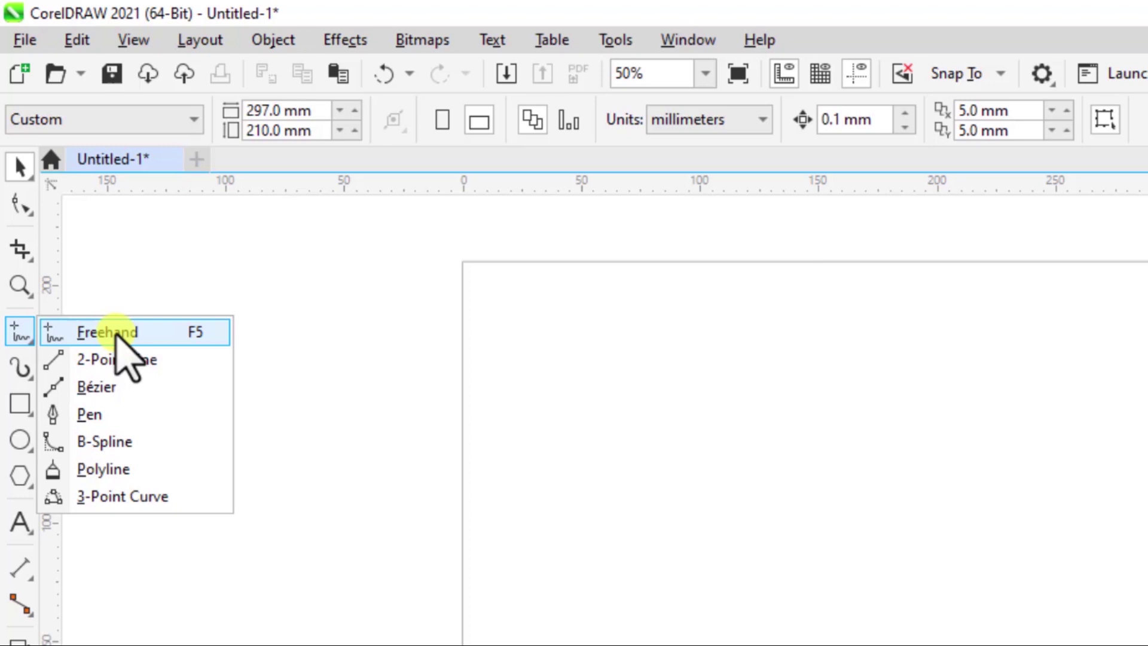
# - Draw a wavy freehand curve across the page and pull two of its peaks higher
pyautogui.click(115, 334)
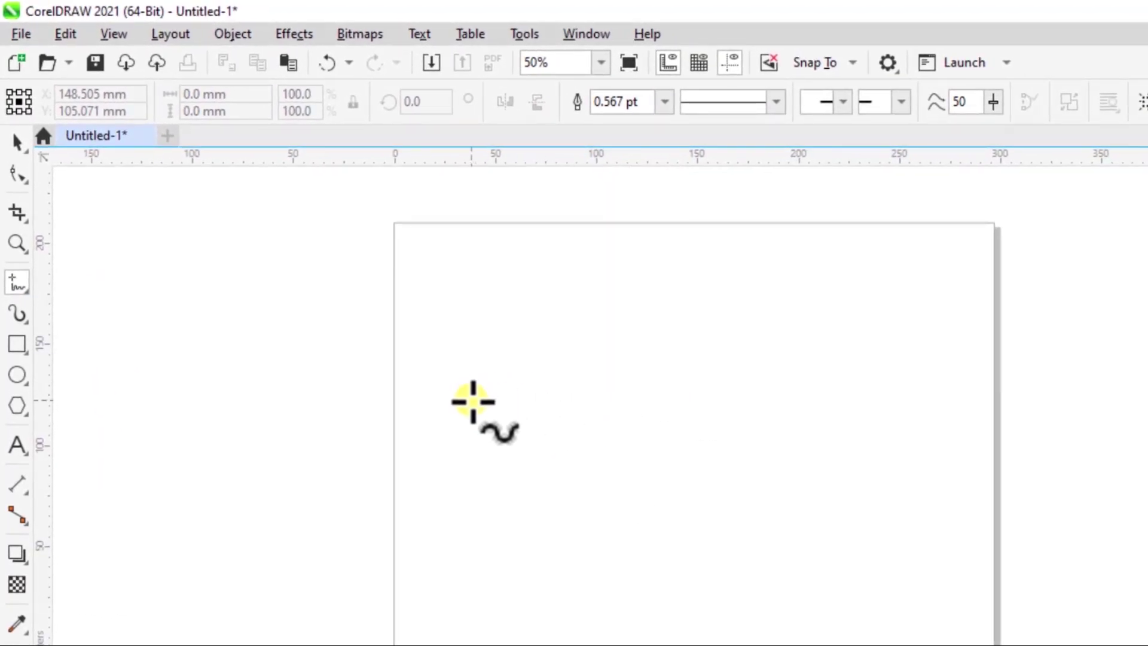
pyautogui.moveTo(472, 401)
pyautogui.mouseDown()
pyautogui.moveTo(495, 365)
pyautogui.moveTo(583, 435)
pyautogui.moveTo(624, 360)
pyautogui.moveTo(666, 340)
pyautogui.moveTo(703, 392)
pyautogui.moveTo(757, 422)
pyautogui.moveTo(788, 338)
pyautogui.moveTo(847, 326)
pyautogui.moveTo(882, 400)
pyautogui.mouseUp()
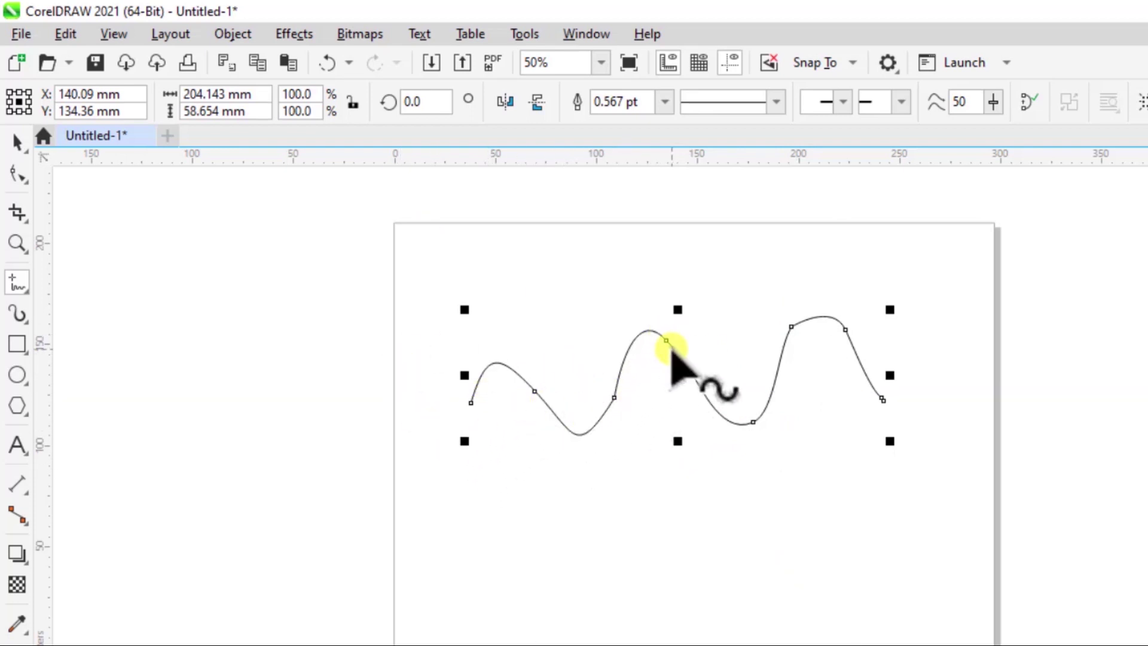
pyautogui.moveTo(668, 342); pyautogui.dragTo(666, 306)
pyautogui.moveTo(790, 326); pyautogui.dragTo(759, 278)
# - Add a node to bend the curve's right end into a tall squared hump, then move the curve up and left
pyautogui.doubleClick(847, 329)
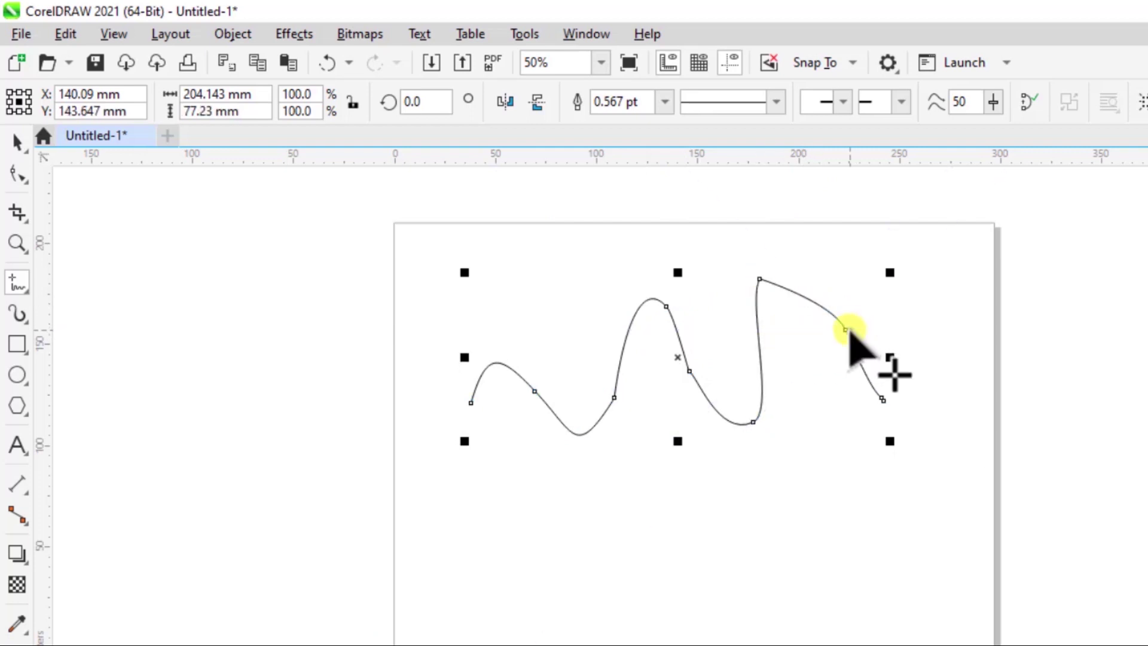
pyautogui.moveTo(845, 329); pyautogui.dragTo(872, 283)
pyautogui.click(16, 144)
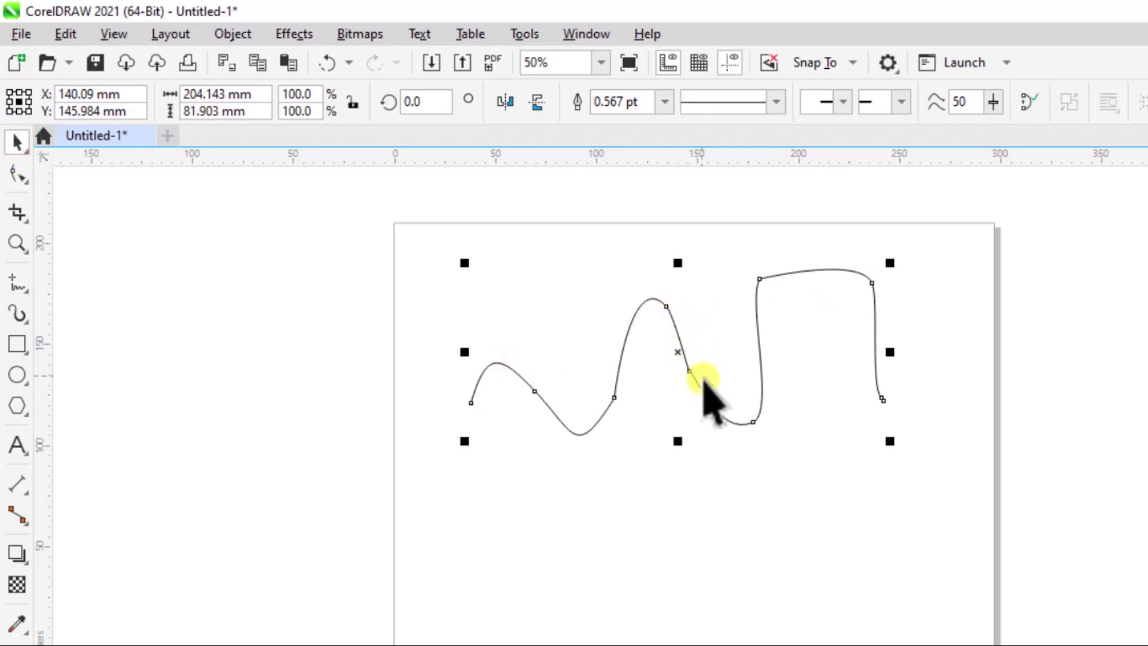
pyautogui.moveTo(728, 419); pyautogui.dragTo(680, 351)
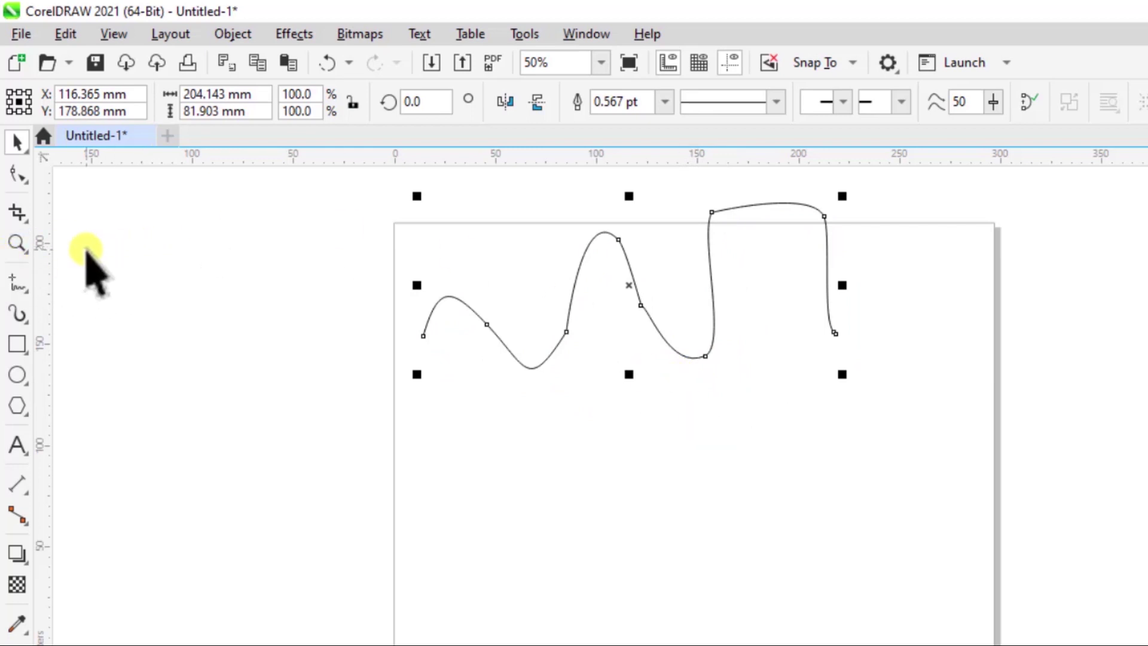
# - Draw a small closed freehand loop below the wavy curve
pyautogui.click(12, 282)
pyautogui.moveTo(585, 508)
pyautogui.mouseDown()
pyautogui.moveTo(561, 450)
pyautogui.moveTo(532, 453)
pyautogui.moveTo(576, 524)
pyautogui.moveTo(563, 563)
pyautogui.moveTo(646, 572)
pyautogui.mouseUp()
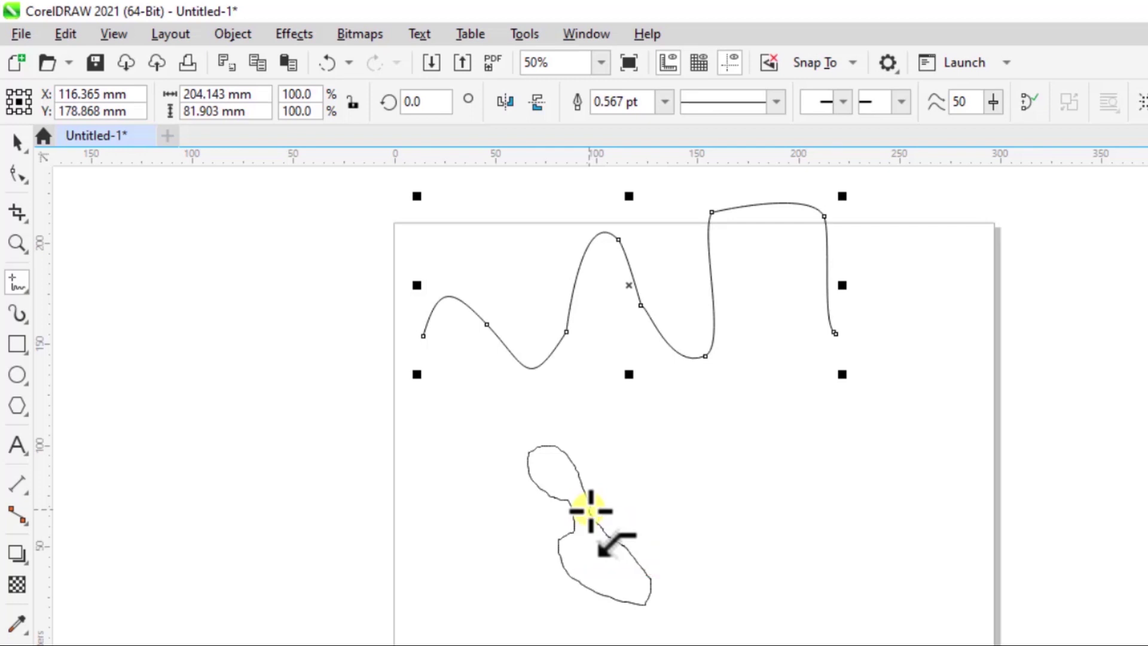
pyautogui.moveTo(591, 511); pyautogui.dragTo(590, 511)
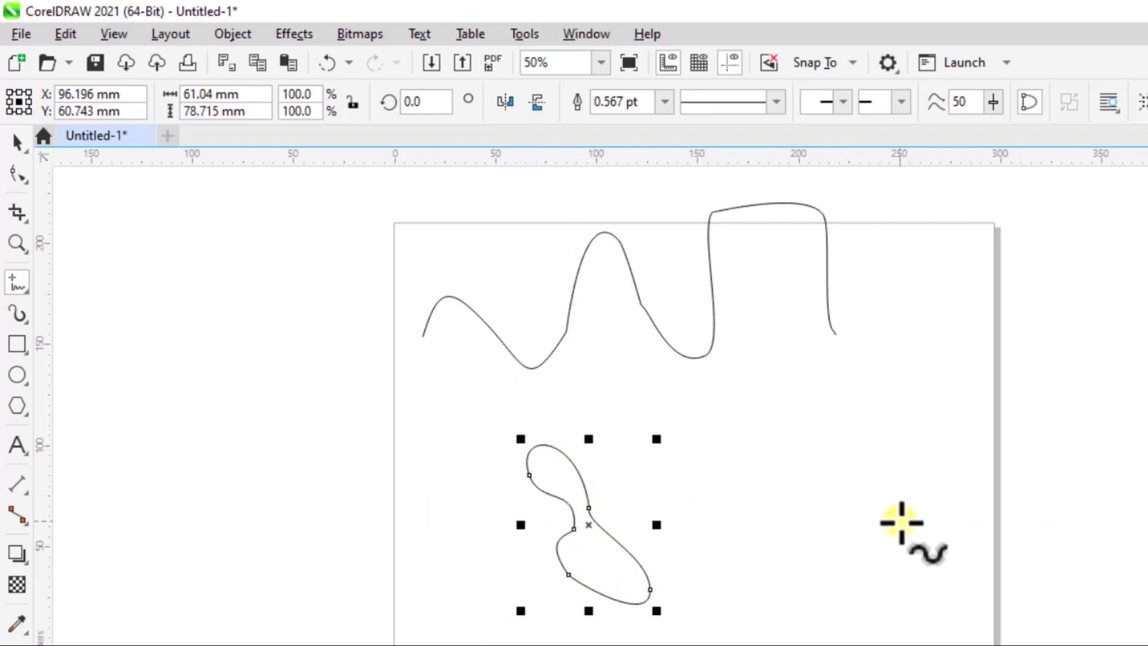
# - Draw a larger closed irregular freehand blob to the right of the loop
pyautogui.moveTo(756, 470)
pyautogui.mouseDown()
pyautogui.moveTo(687, 415)
pyautogui.moveTo(711, 367)
pyautogui.moveTo(741, 365)
pyautogui.moveTo(740, 400)
pyautogui.moveTo(759, 417)
pyautogui.moveTo(782, 325)
pyautogui.mouseUp()
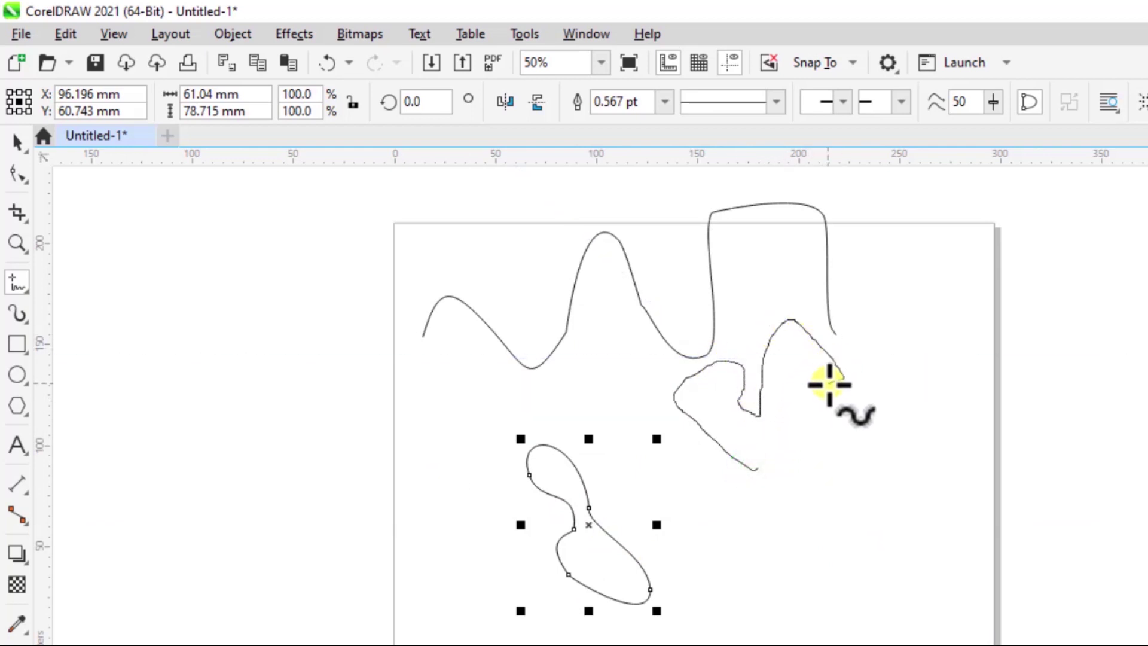
pyautogui.moveTo(829, 384)
pyautogui.mouseDown()
pyautogui.moveTo(853, 430)
pyautogui.moveTo(924, 448)
pyautogui.moveTo(928, 530)
pyautogui.moveTo(855, 471)
pyautogui.moveTo(822, 492)
pyautogui.moveTo(823, 554)
pyautogui.moveTo(751, 504)
pyautogui.mouseUp()
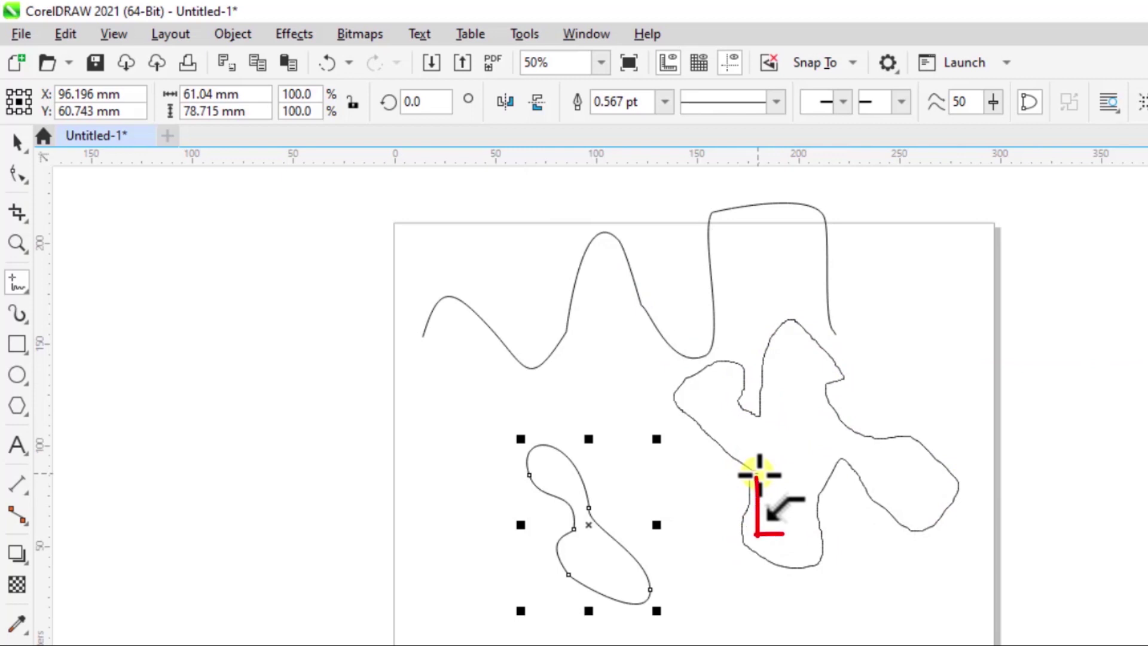
pyautogui.moveTo(759, 475); pyautogui.dragTo(757, 472)
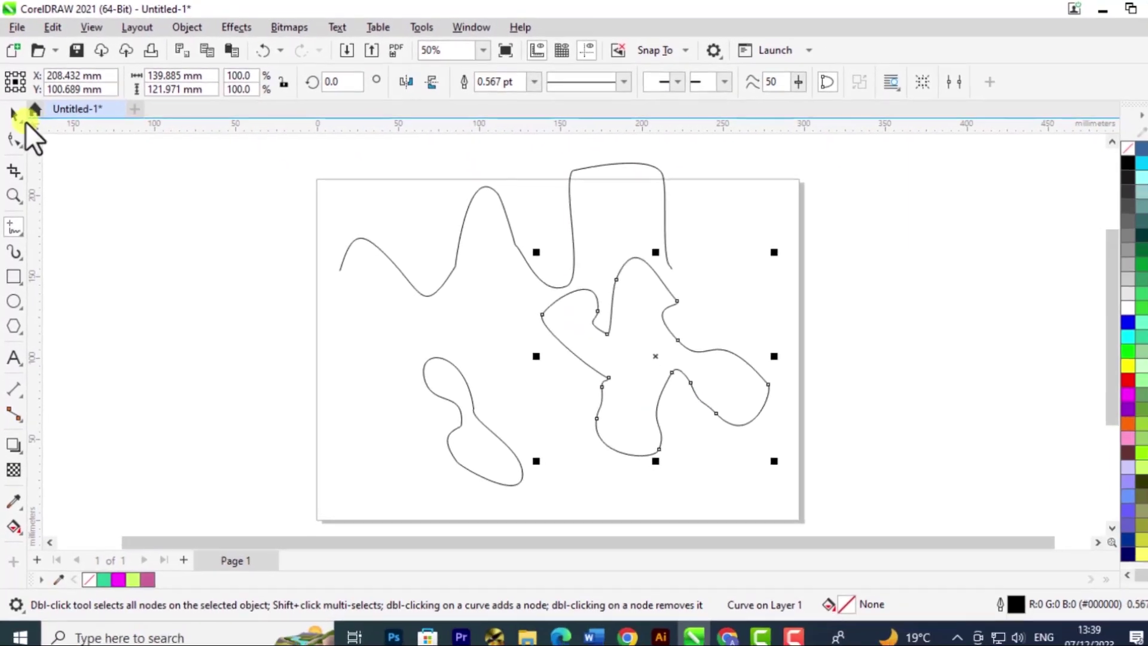
# - Fill the large irregular blob cyan and the small loop magenta
pyautogui.click(16, 135)
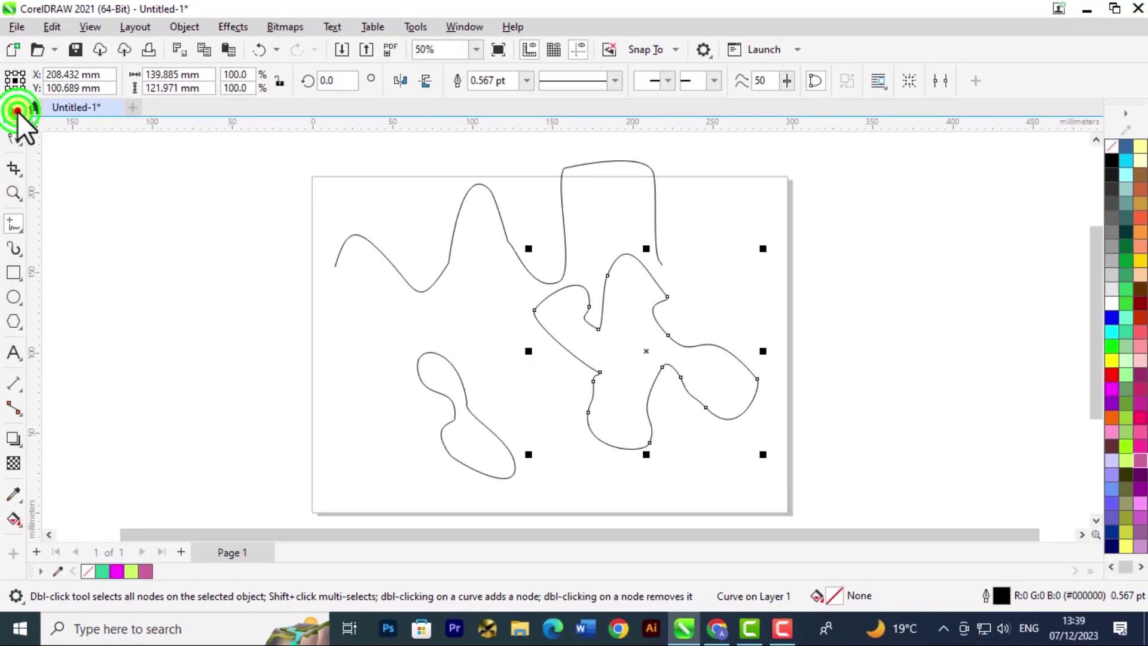
pyautogui.click(725, 474)
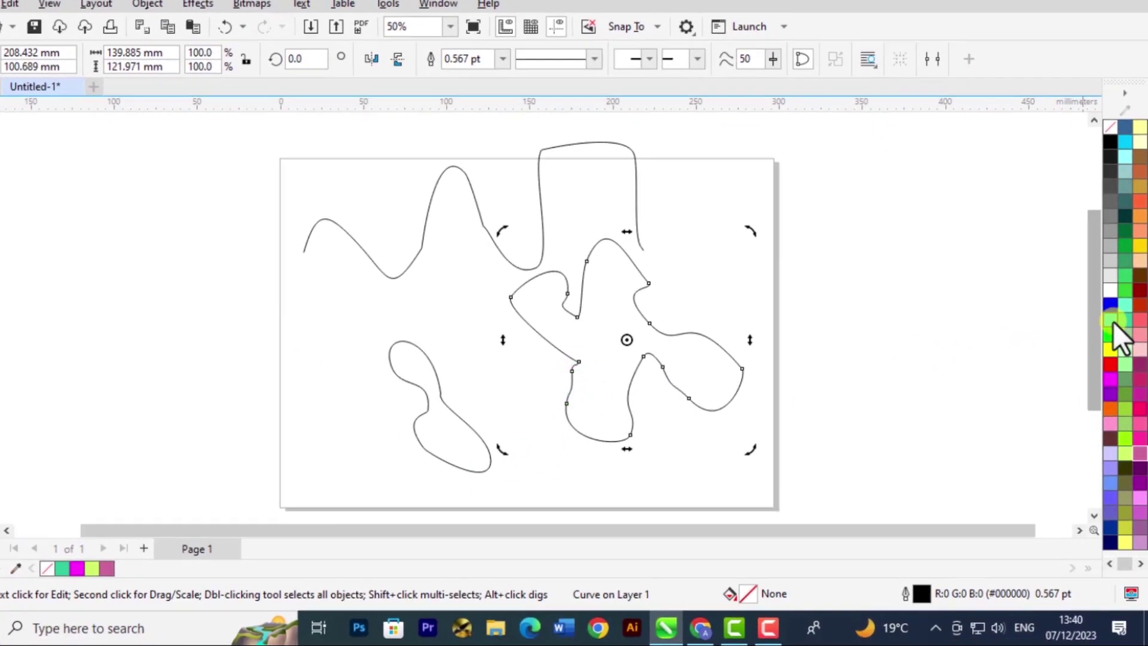
pyautogui.click(1111, 332)
pyautogui.click(454, 450)
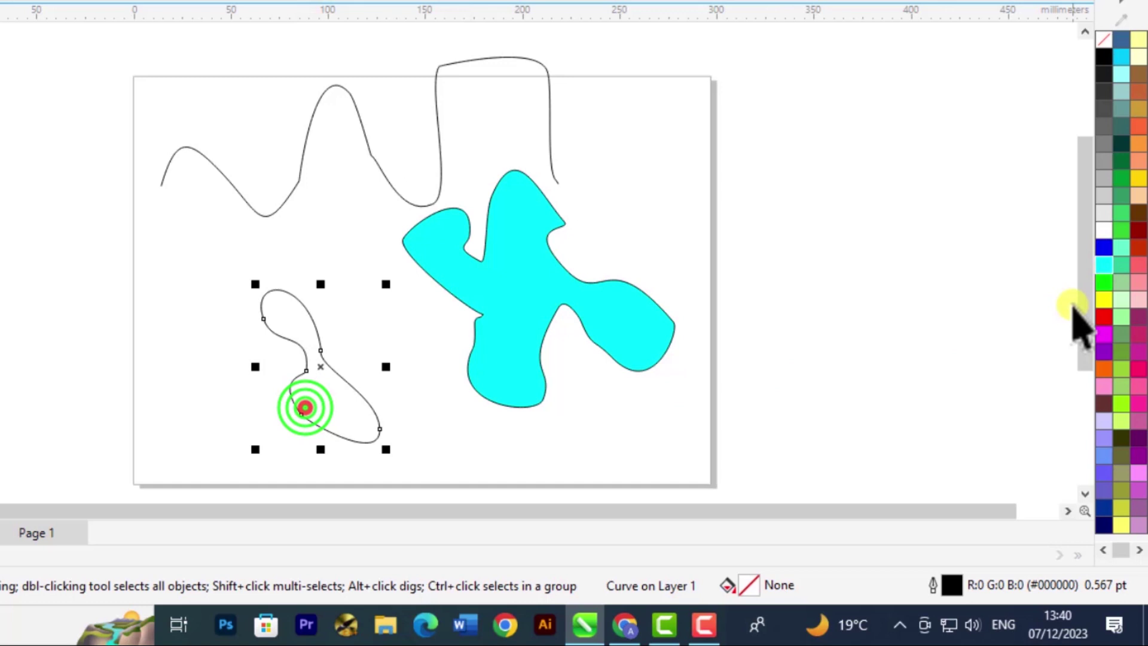
pyautogui.click(1100, 329)
pyautogui.click(526, 440)
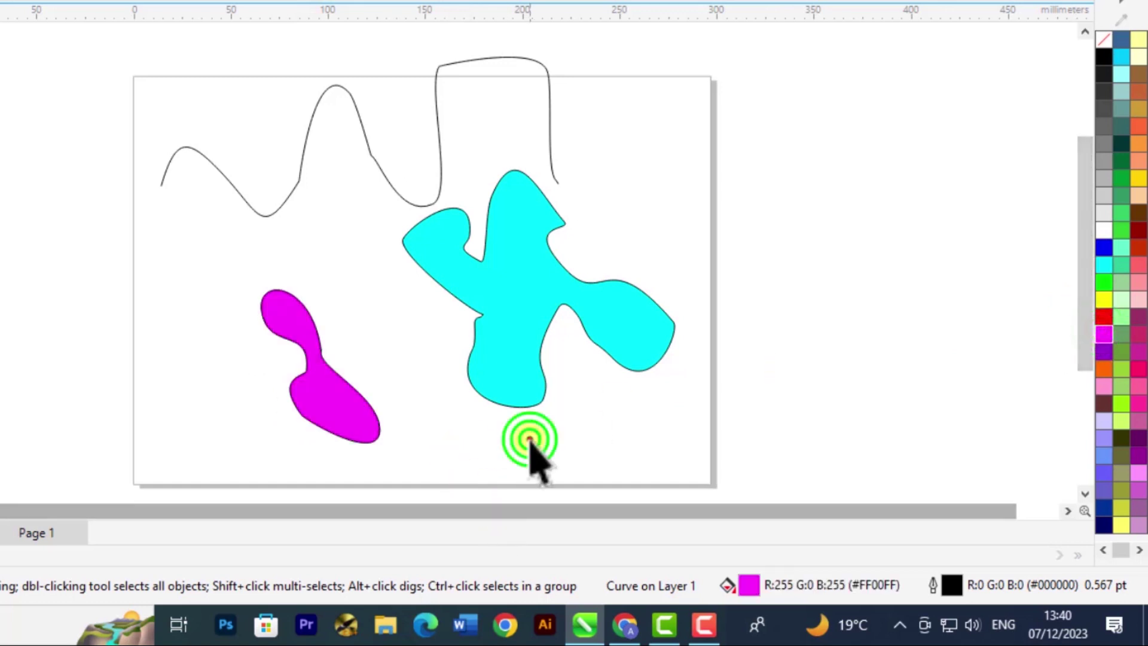
# - Shrink both blobs and park them off the page to the right, cyan above magenta
pyautogui.click(488, 363)
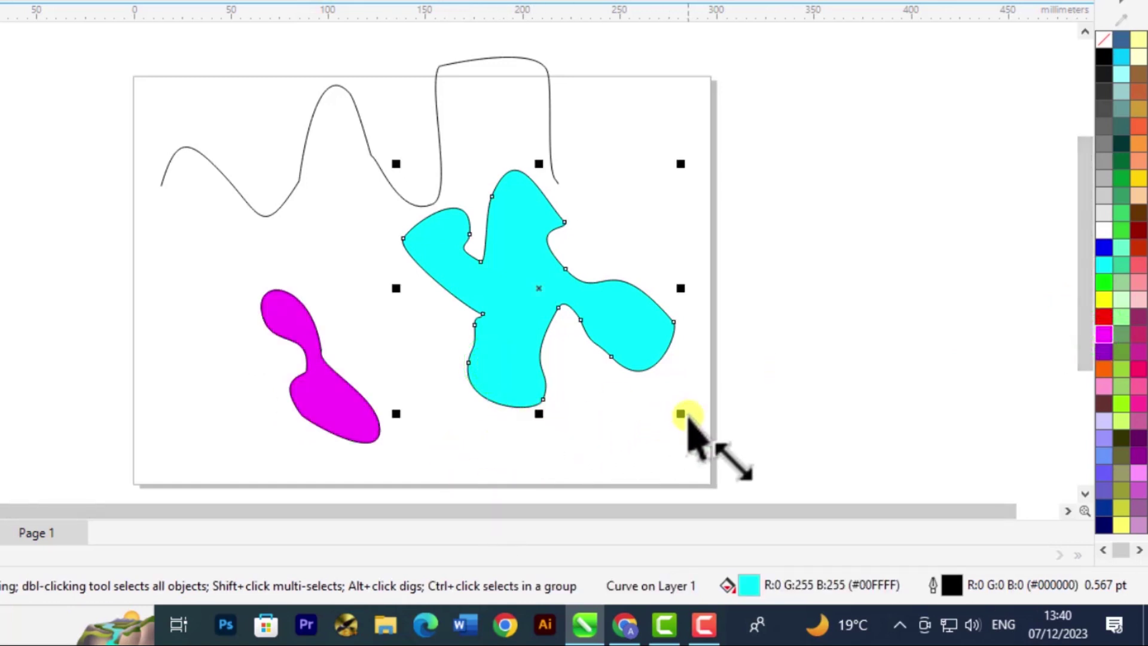
pyautogui.moveTo(681, 414); pyautogui.dragTo(546, 296)
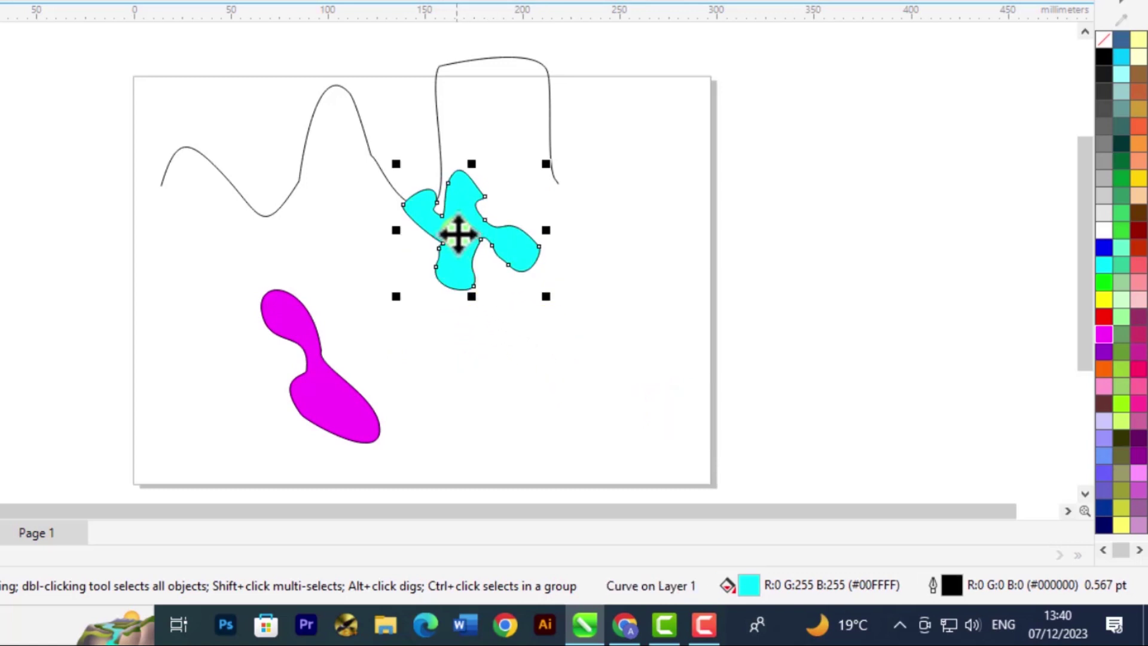
pyautogui.moveTo(788, 164); pyautogui.dragTo(833, 85)
pyautogui.click(342, 392)
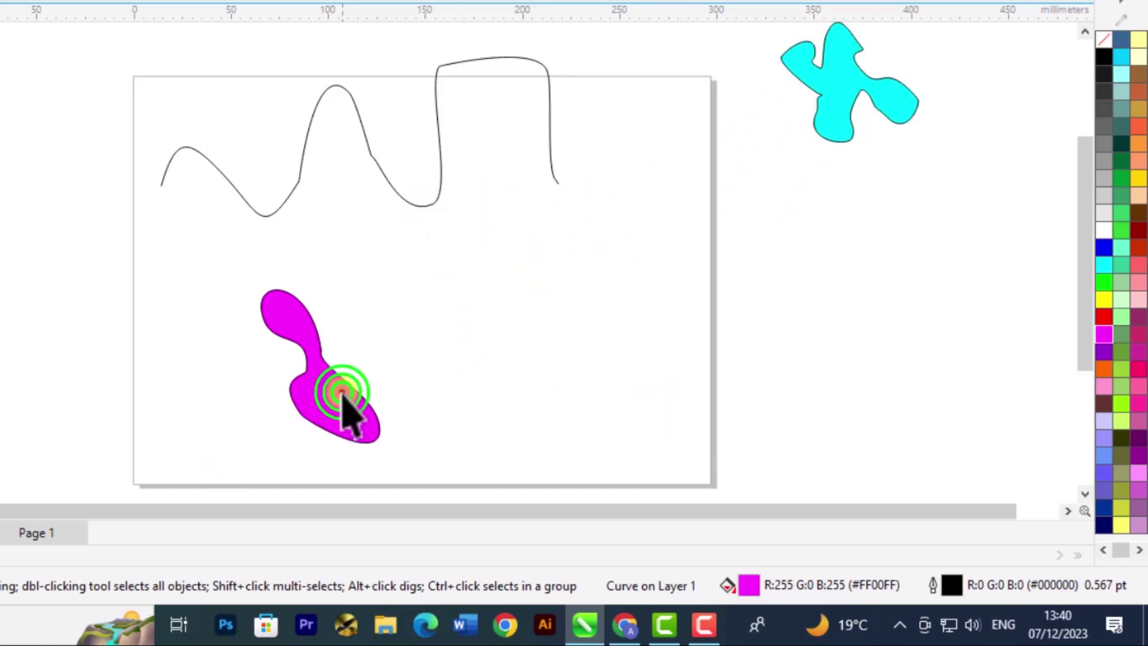
pyautogui.moveTo(385, 450); pyautogui.dragTo(342, 393)
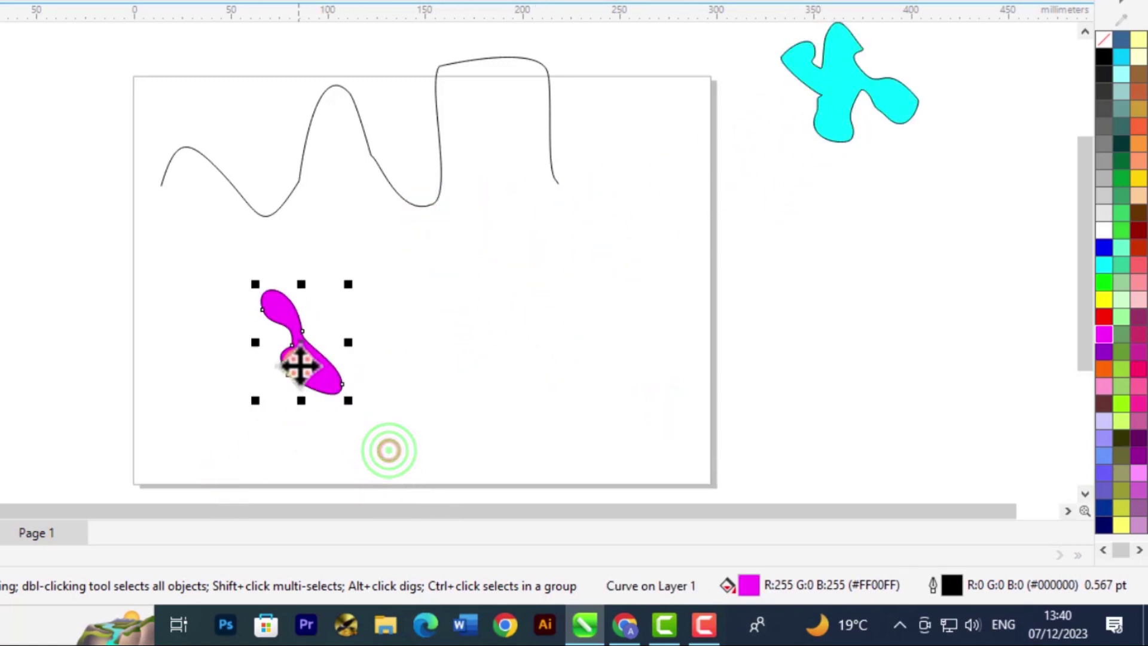
pyautogui.moveTo(298, 363); pyautogui.dragTo(870, 232)
pyautogui.click(592, 405)
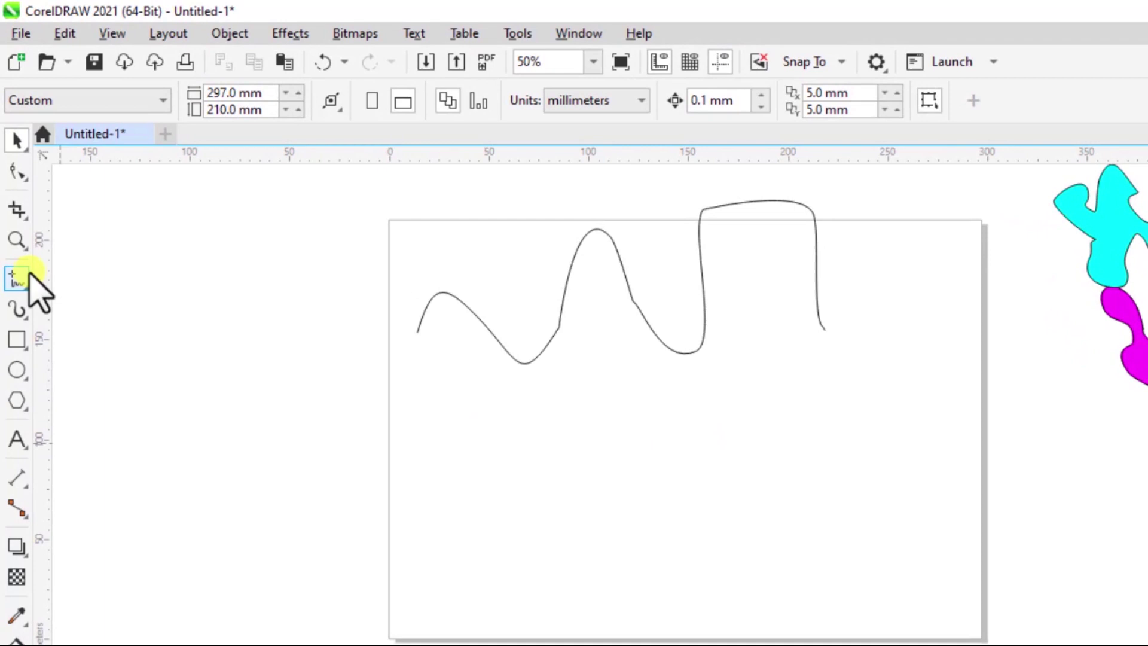
# - Draw a straight, nearly horizontal 141.693 mm line below the wavy curve
pyautogui.click(16, 276)
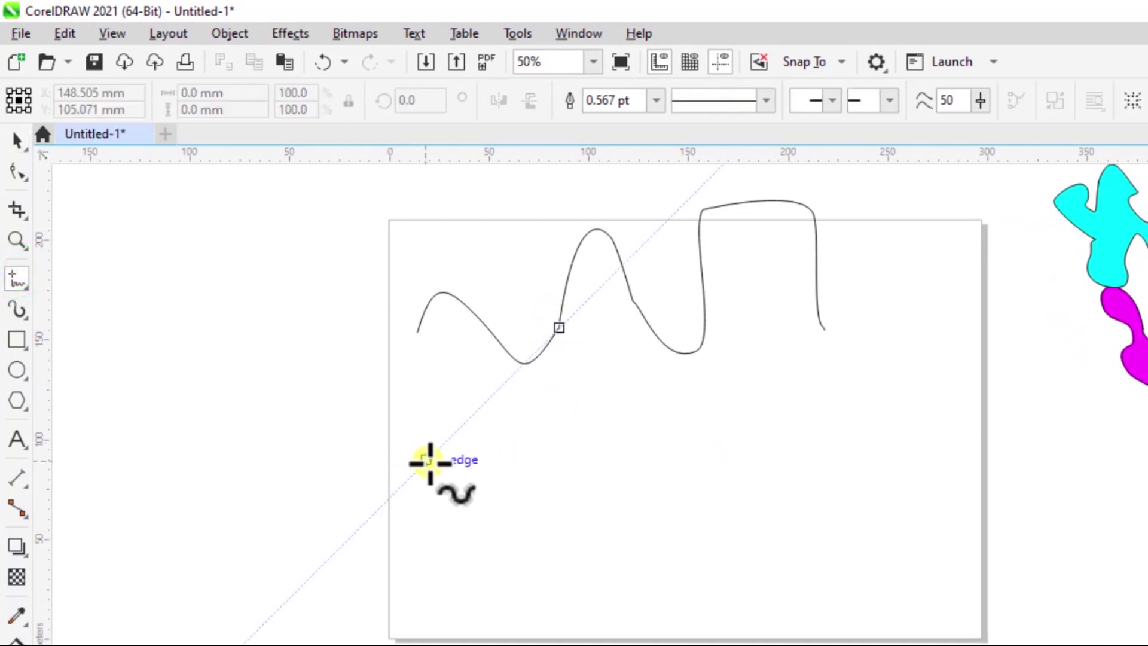
pyautogui.click(464, 475)
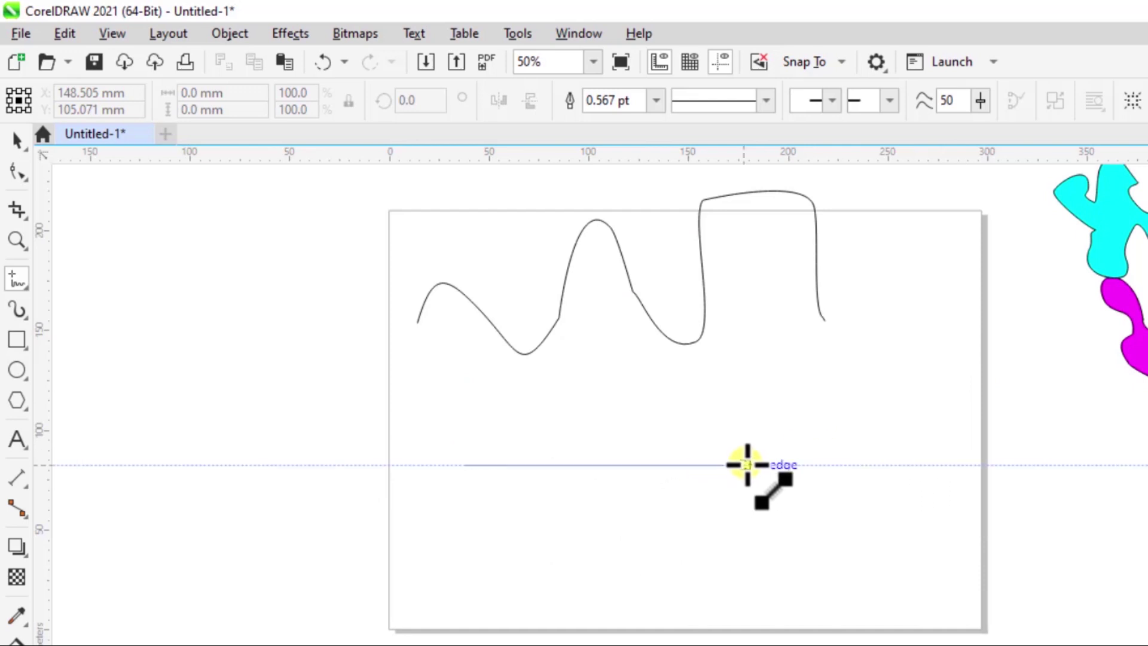
pyautogui.click(748, 459)
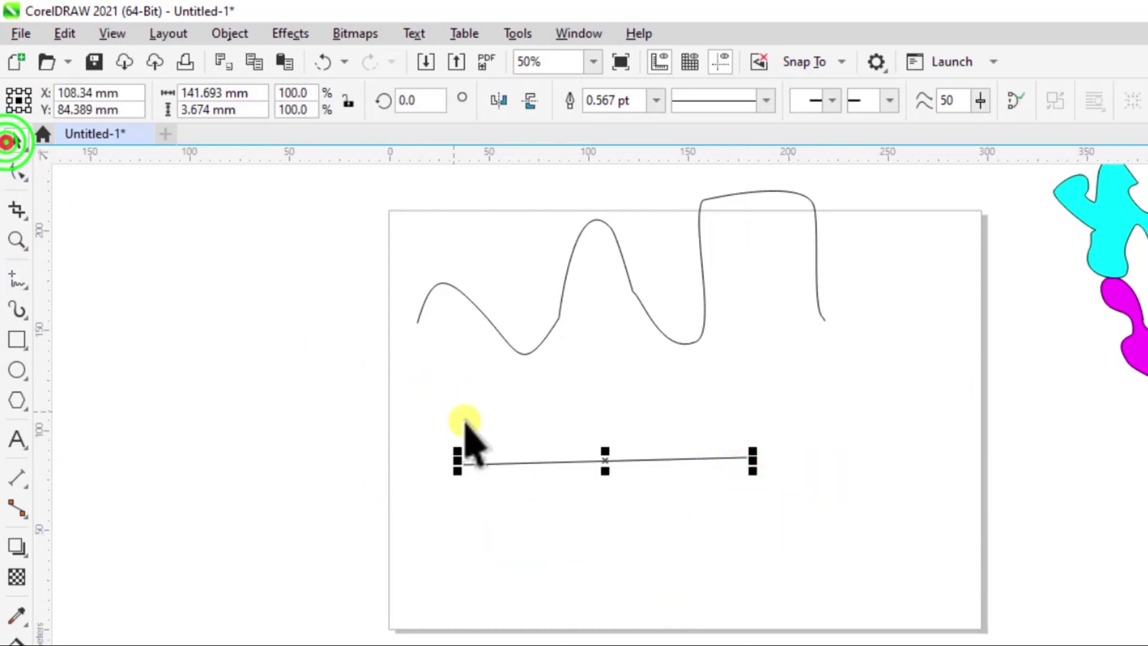
pyautogui.click(535, 464)
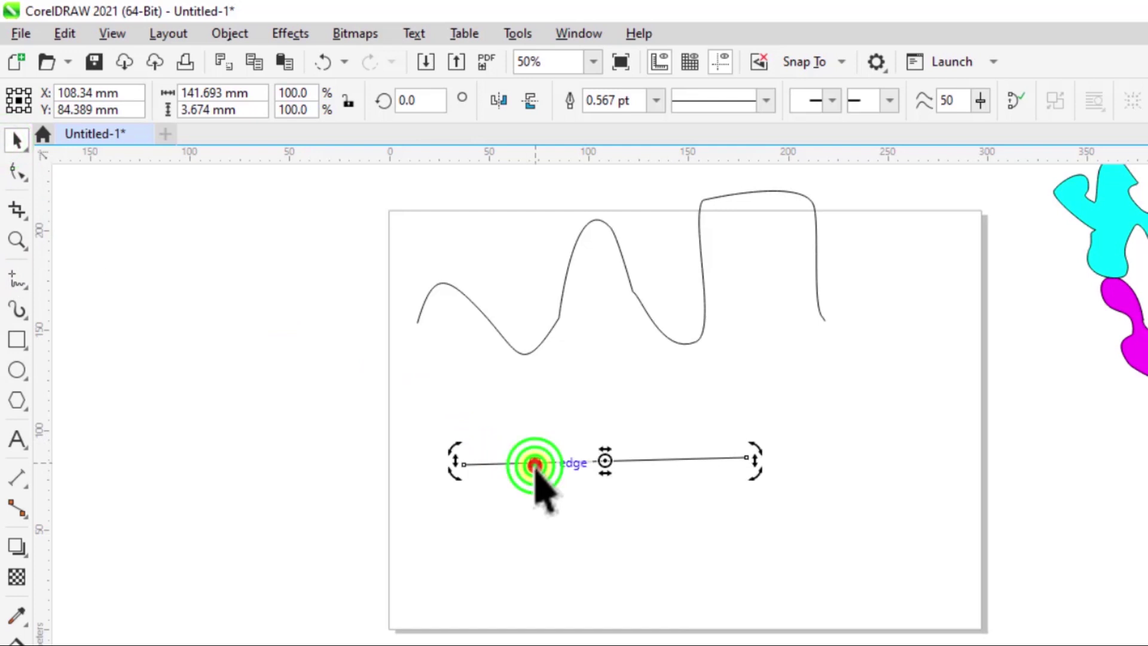
pyautogui.click(694, 327)
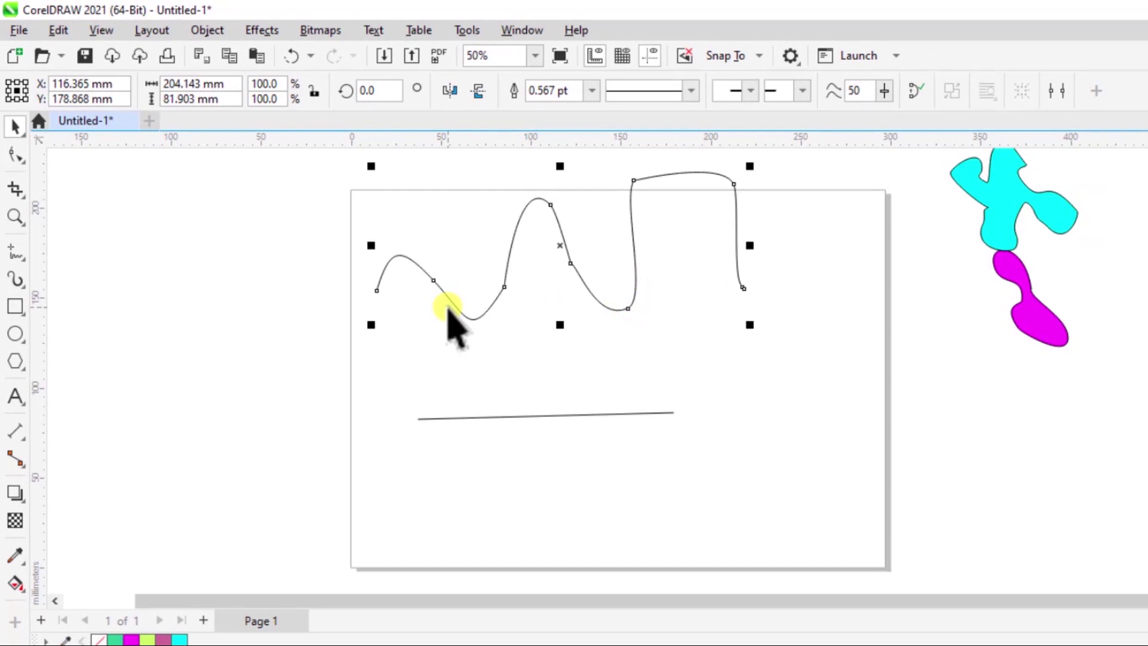
# - Give the wavy curve a 3.0 pt dotted outline, leaving the arrowheads unchanged
pyautogui.click(591, 90)
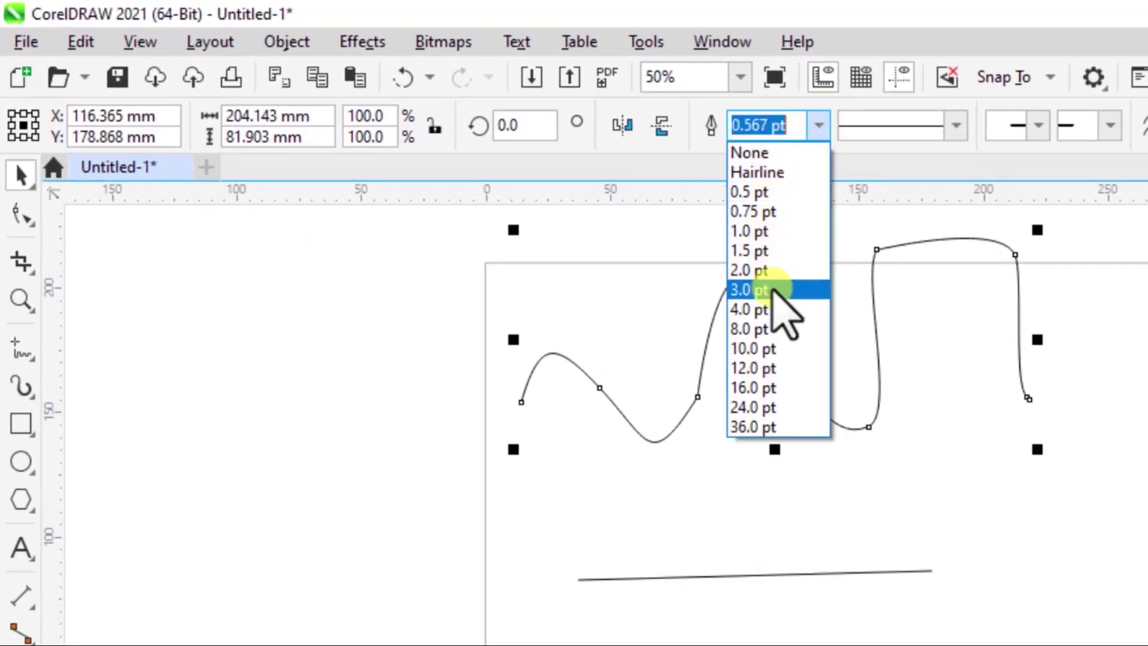
pyautogui.click(771, 290)
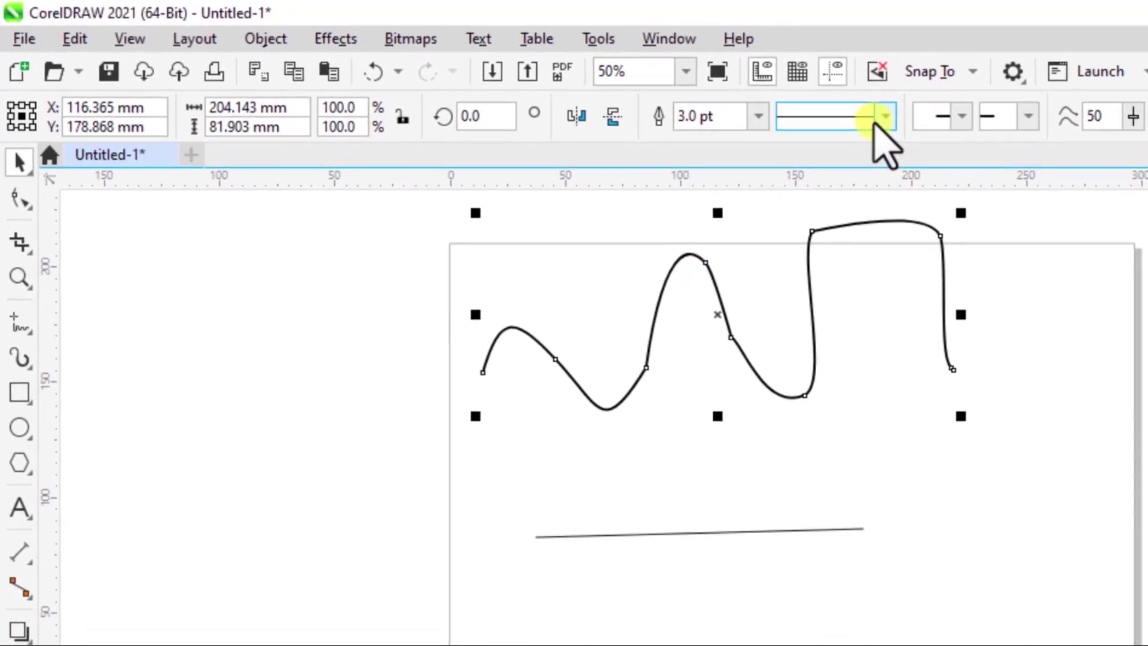
pyautogui.click(874, 122)
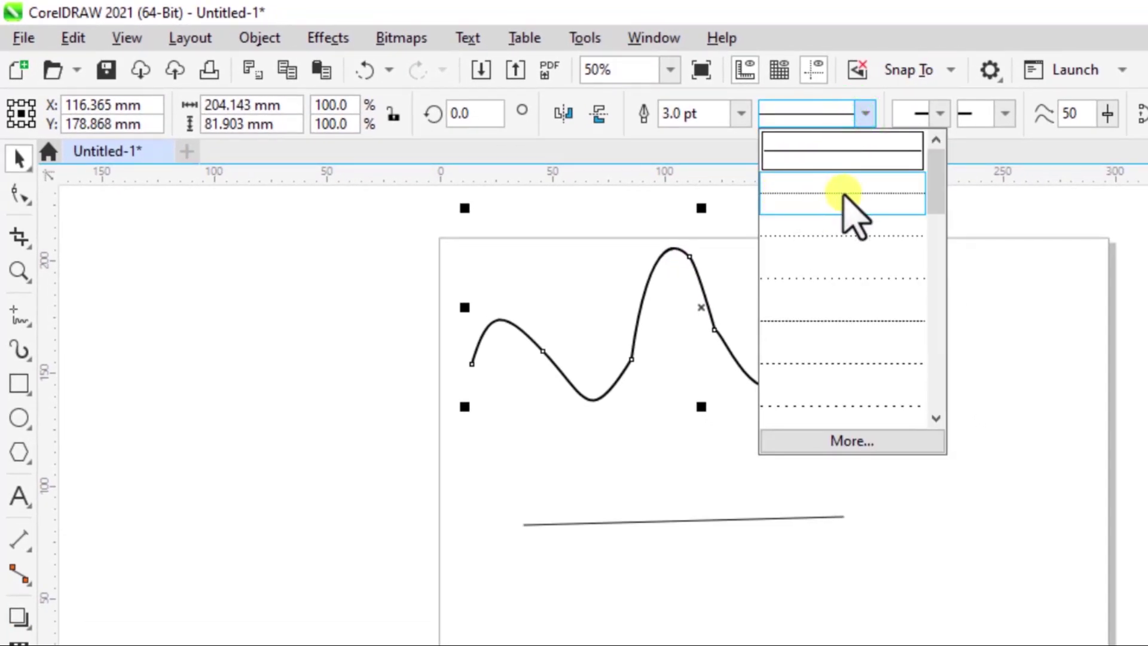
pyautogui.click(853, 232)
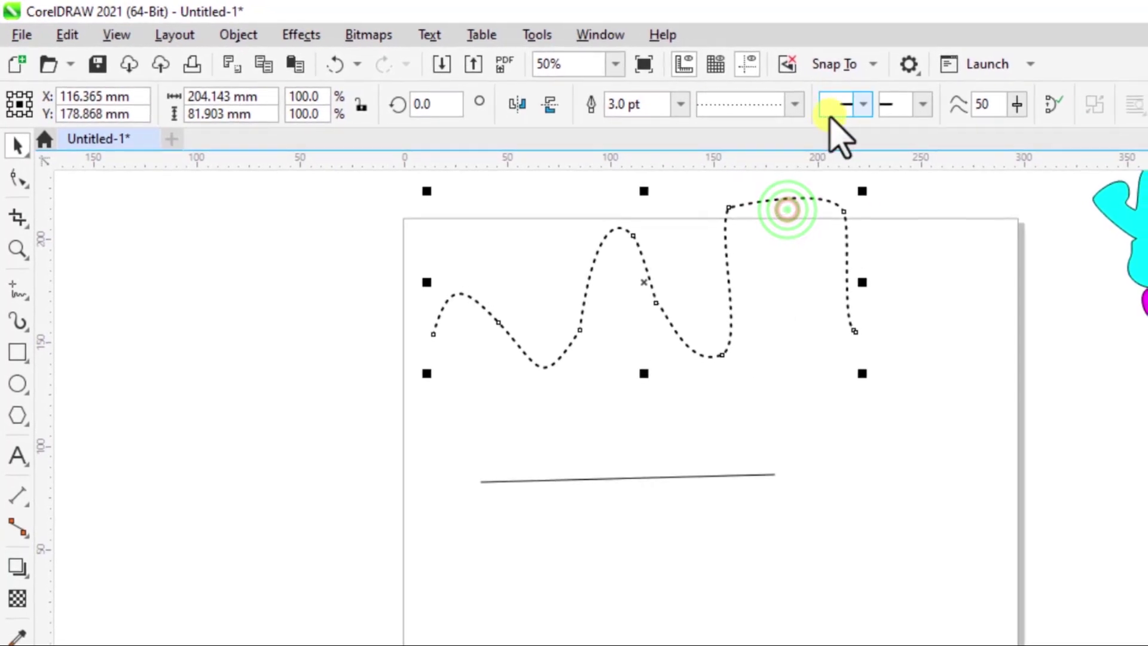
pyautogui.click(855, 104)
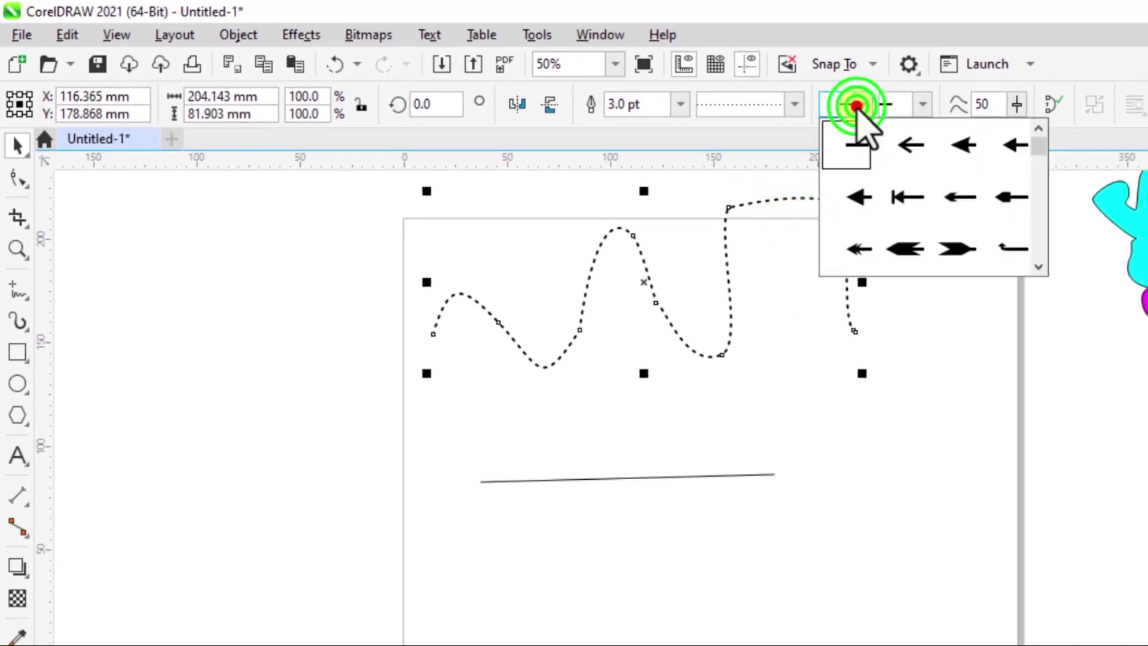
pyautogui.click(924, 107)
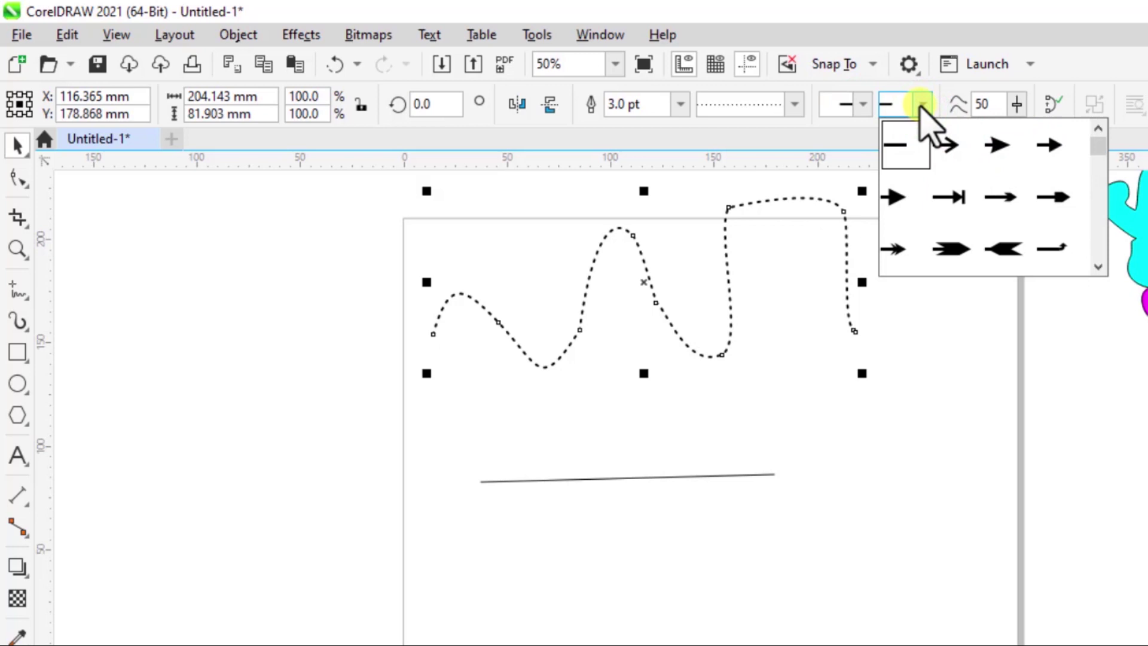
pyautogui.click(919, 105)
# - Thicken the straight line's outline to 8.0 pt and move it up just below the wavy curve
pyautogui.click(727, 476)
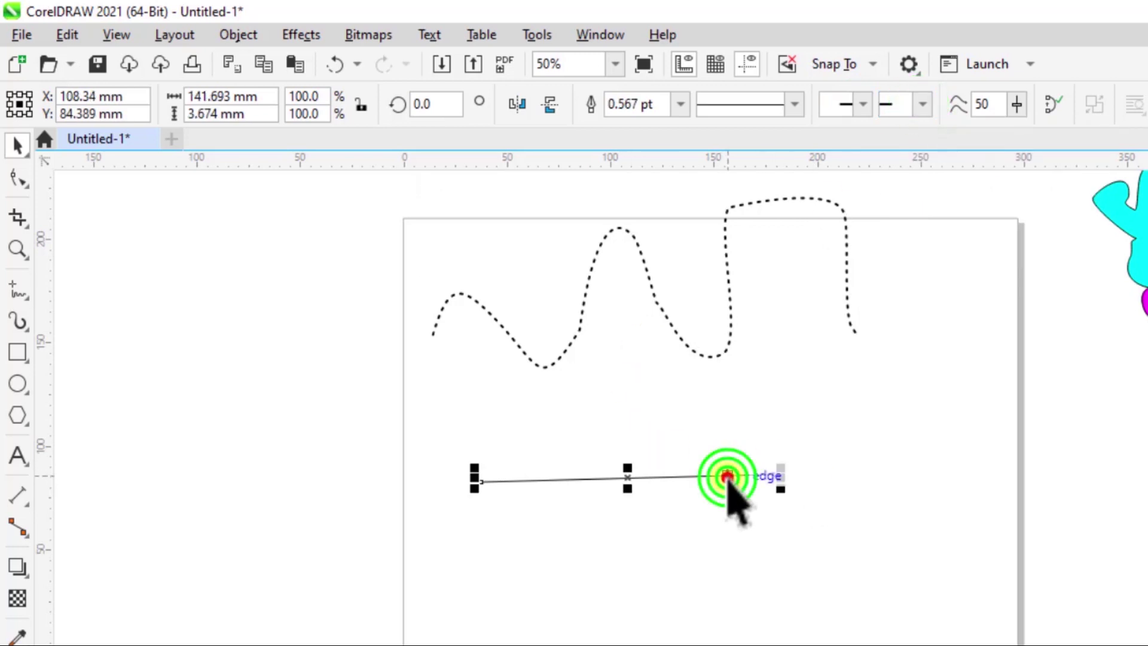
pyautogui.click(682, 104)
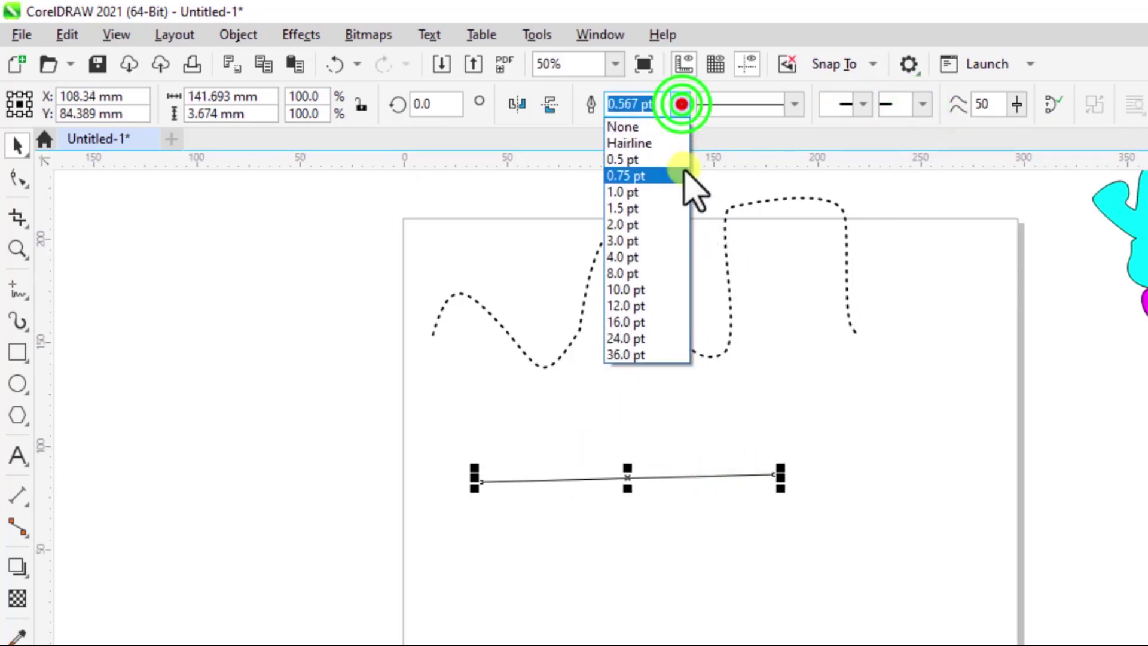
pyautogui.click(663, 238)
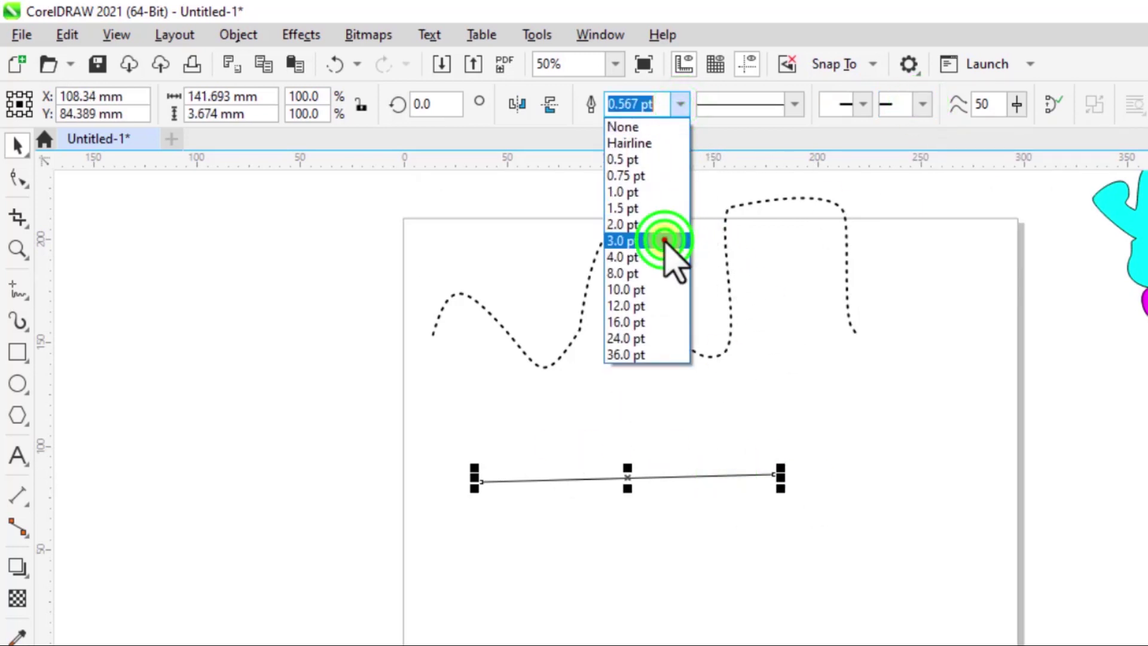
pyautogui.click(679, 104)
pyautogui.click(661, 265)
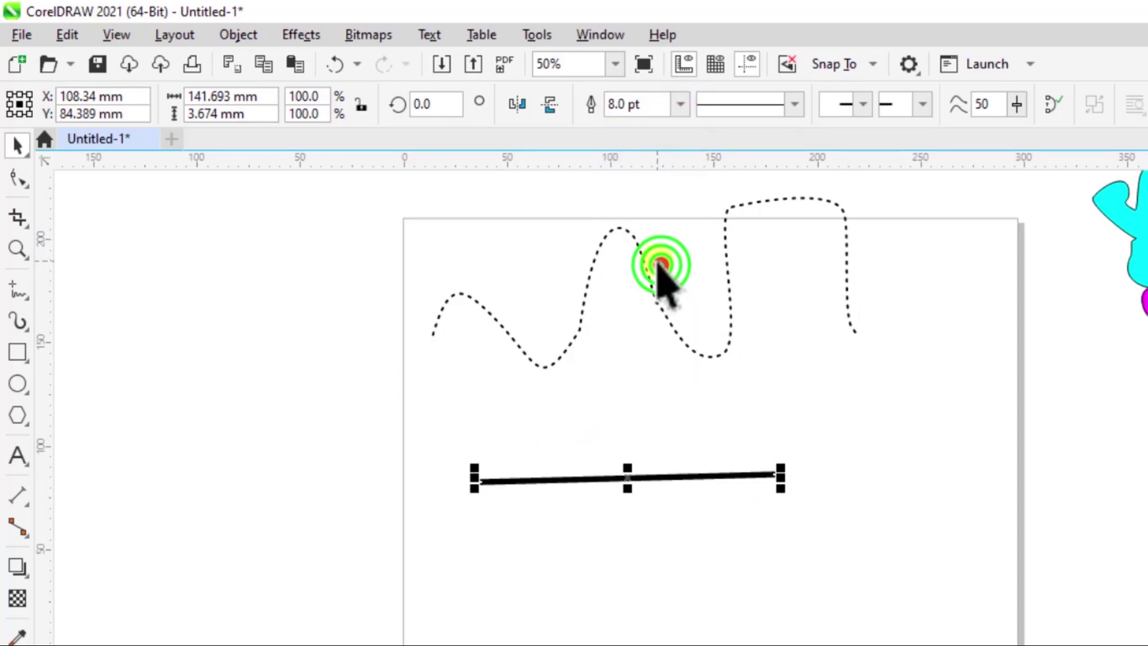
pyautogui.click(820, 463)
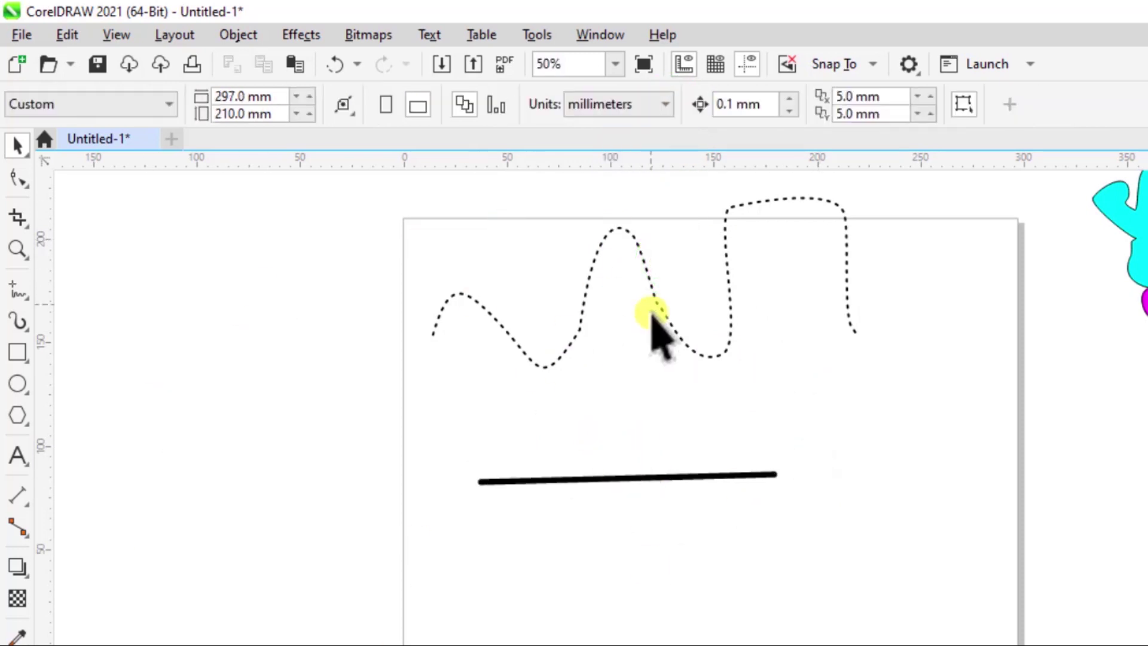
pyautogui.moveTo(628, 476); pyautogui.dragTo(681, 383)
pyautogui.click(709, 449)
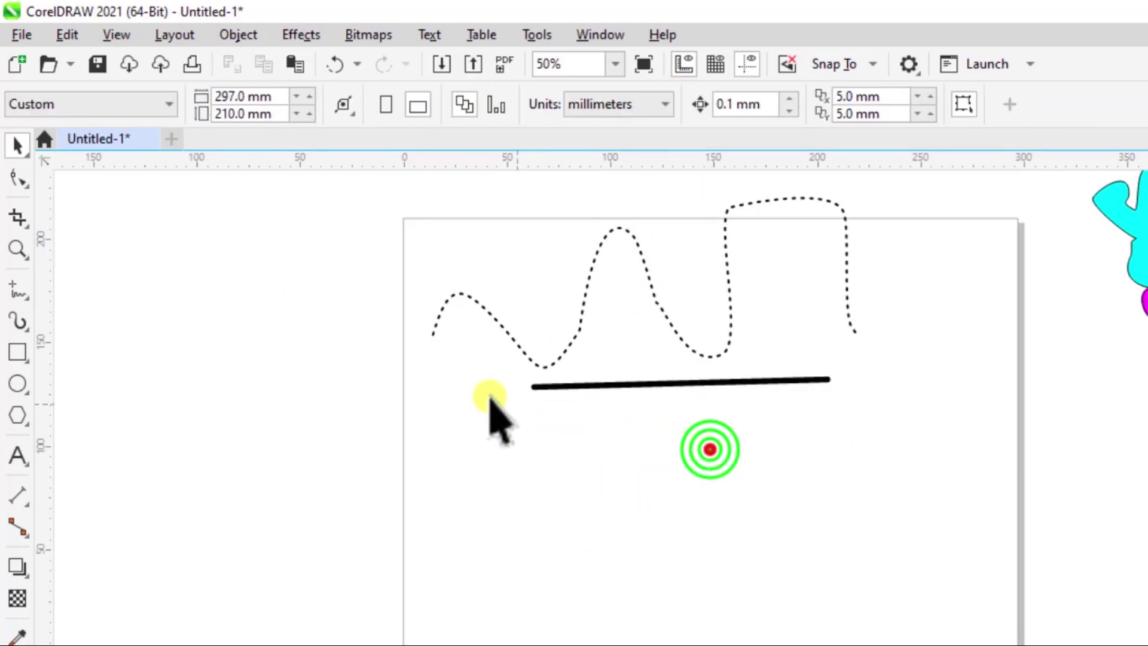
# - Draw a closed four-sided freehand outline, 66.123 × 47.231 mm, in the lower left below the thick line
pyautogui.click(15, 287)
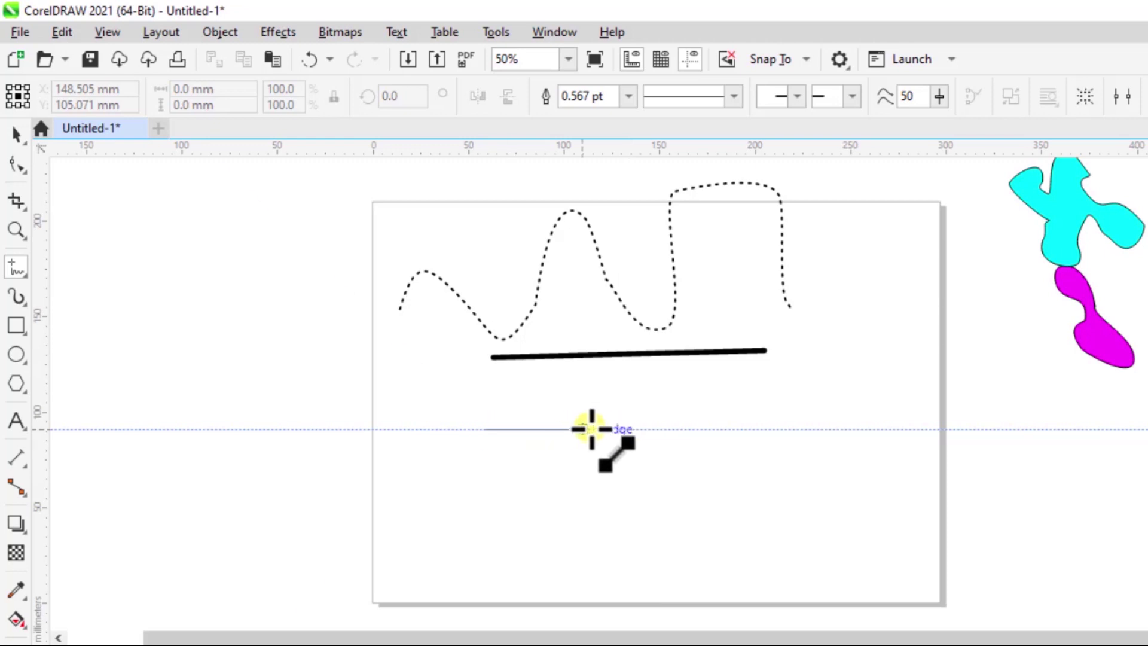
pyautogui.click(604, 428)
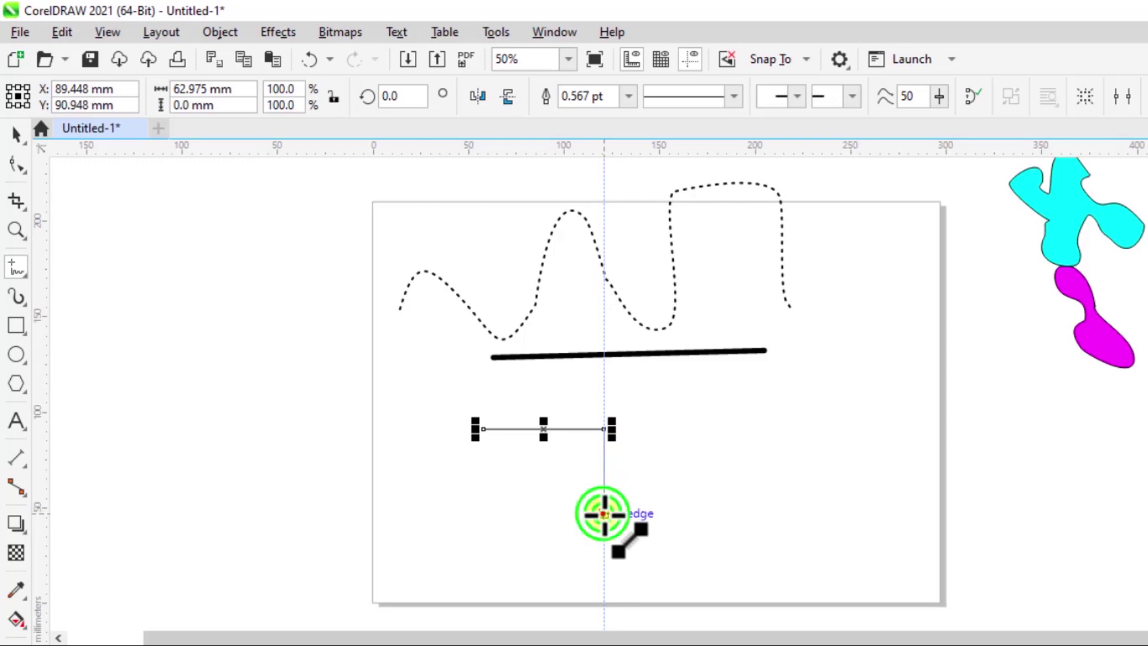
pyautogui.click(604, 513)
pyautogui.click(471, 529)
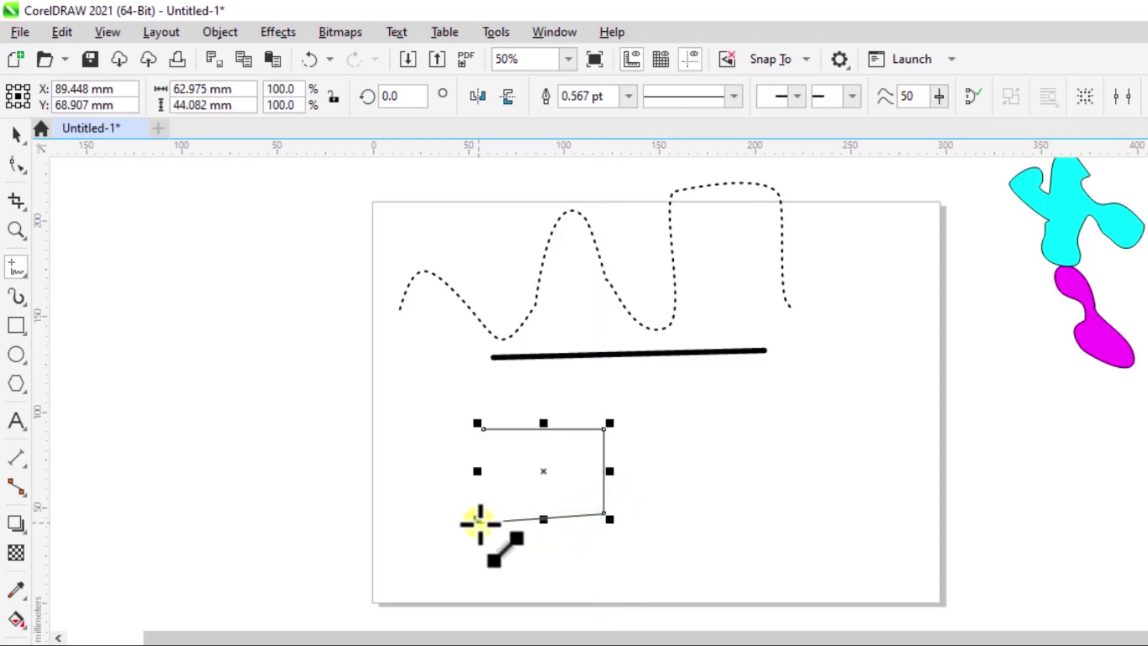
pyautogui.click(478, 519)
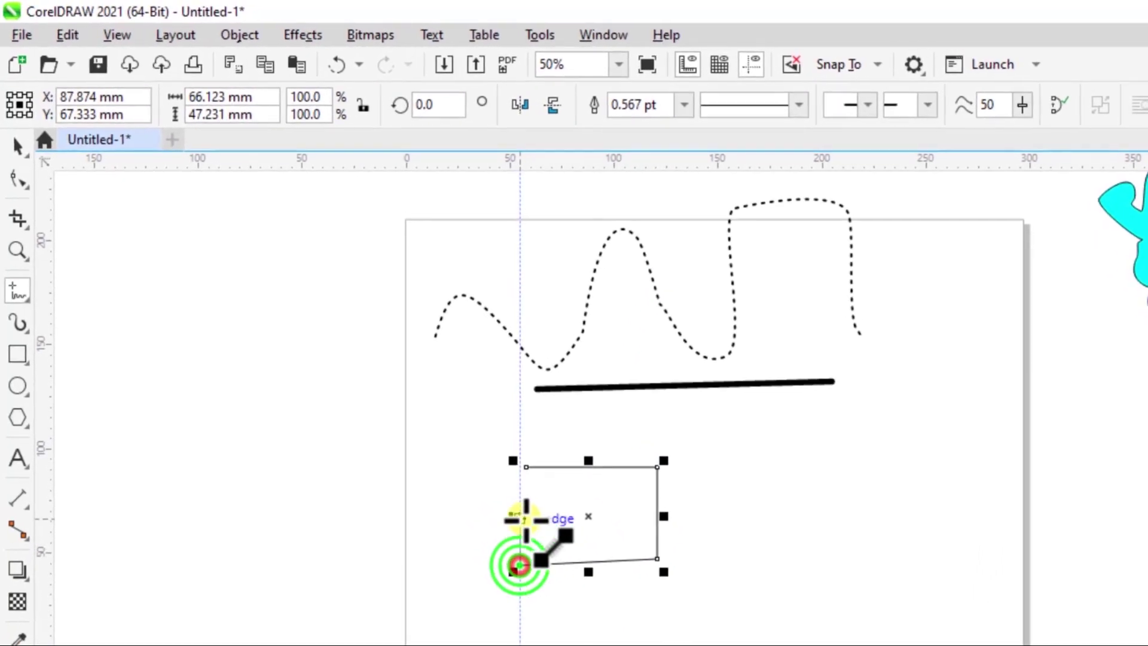
pyautogui.click(528, 469)
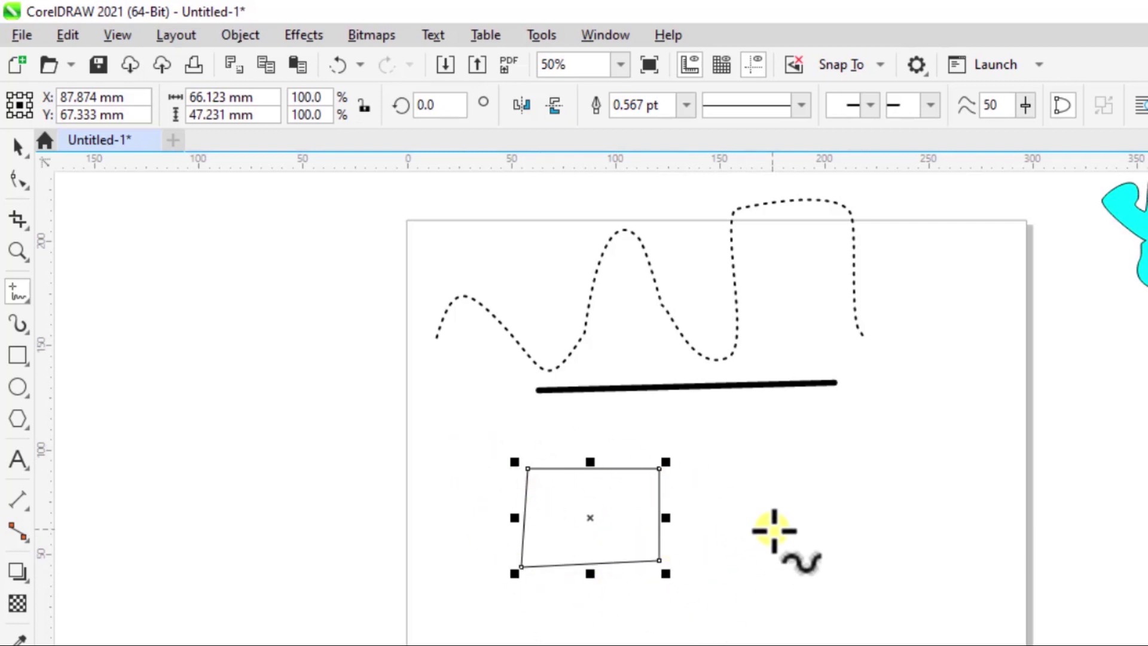
# - Draw a closed 71.371 × 60.351 mm triangle to the right of the four-sided shape
pyautogui.click(774, 565)
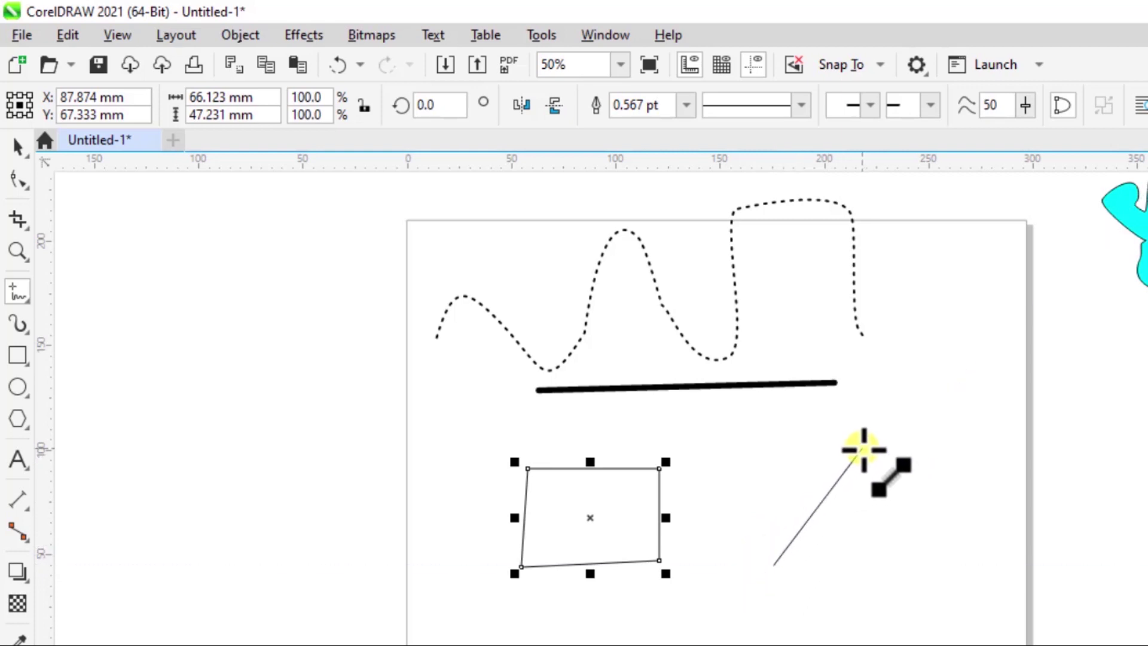
pyautogui.doubleClick(849, 442)
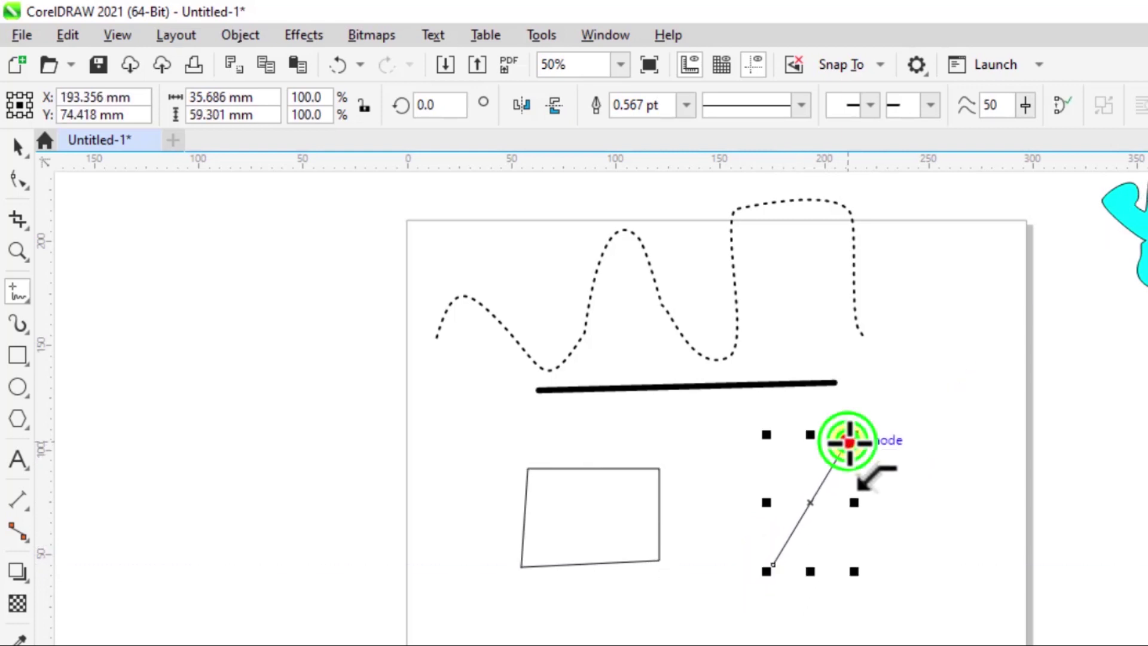
pyautogui.click(921, 566)
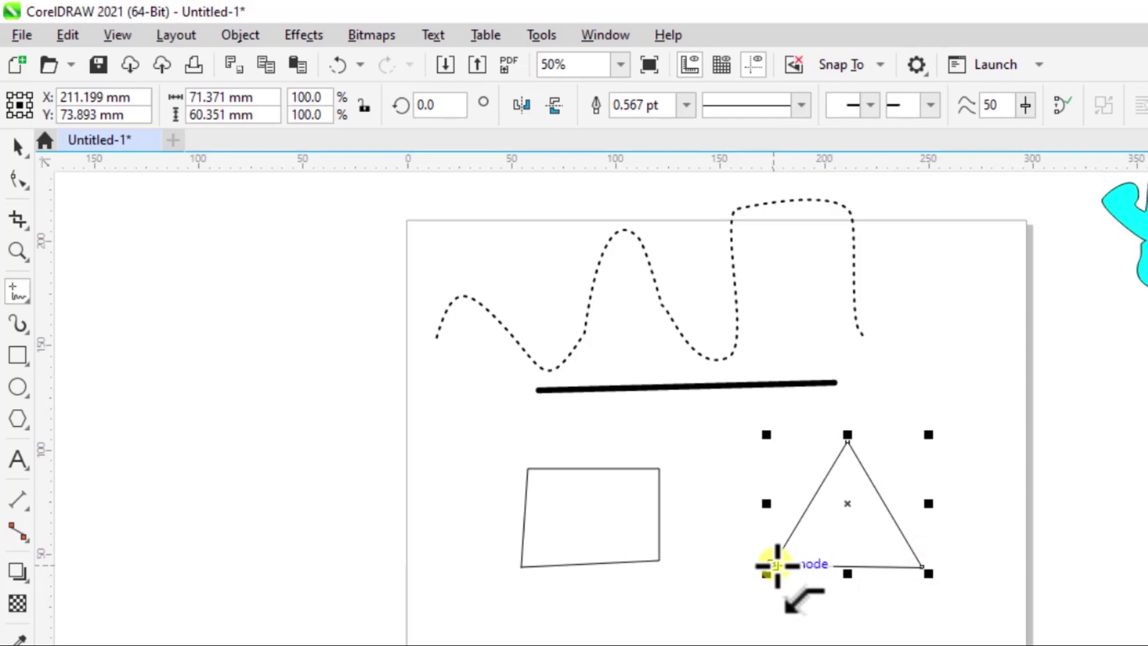
pyautogui.click(774, 568)
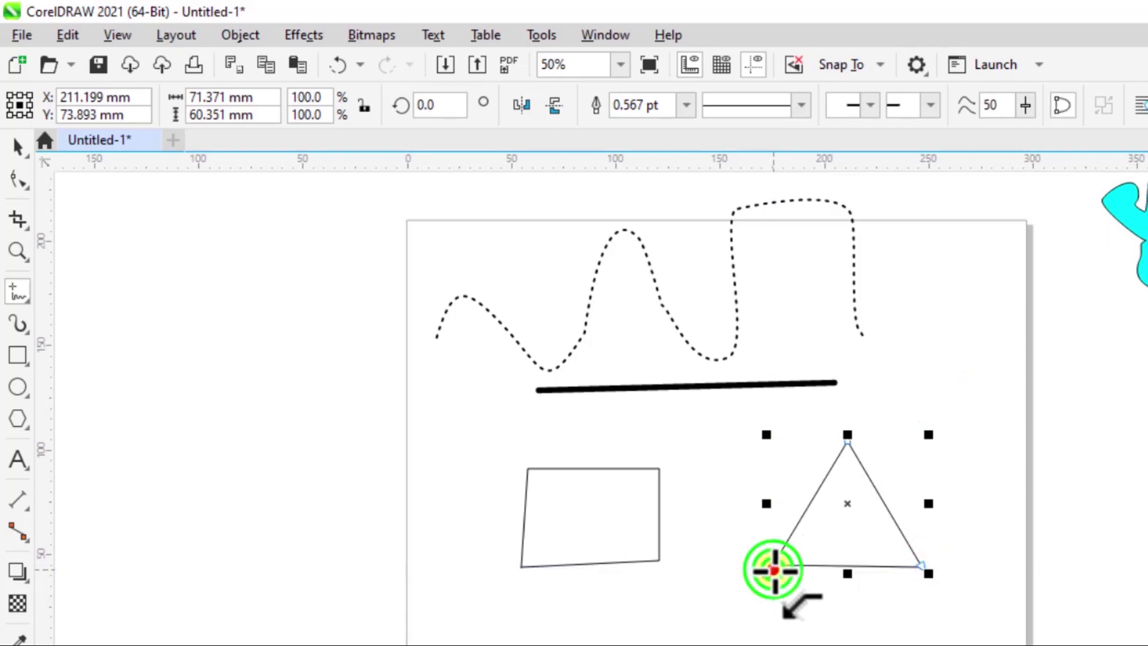
# - Fill the triangle green and the quadrilateral lavender from the colour palette
pyautogui.click(17, 146)
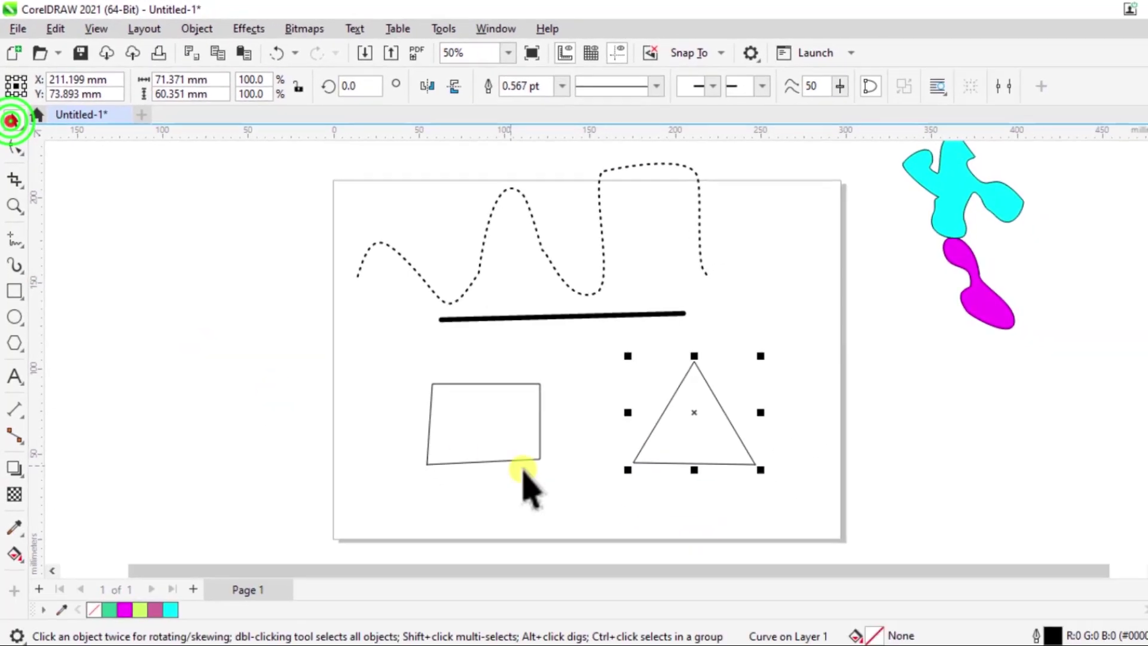
pyautogui.click(711, 597)
pyautogui.click(615, 551)
pyautogui.click(619, 408)
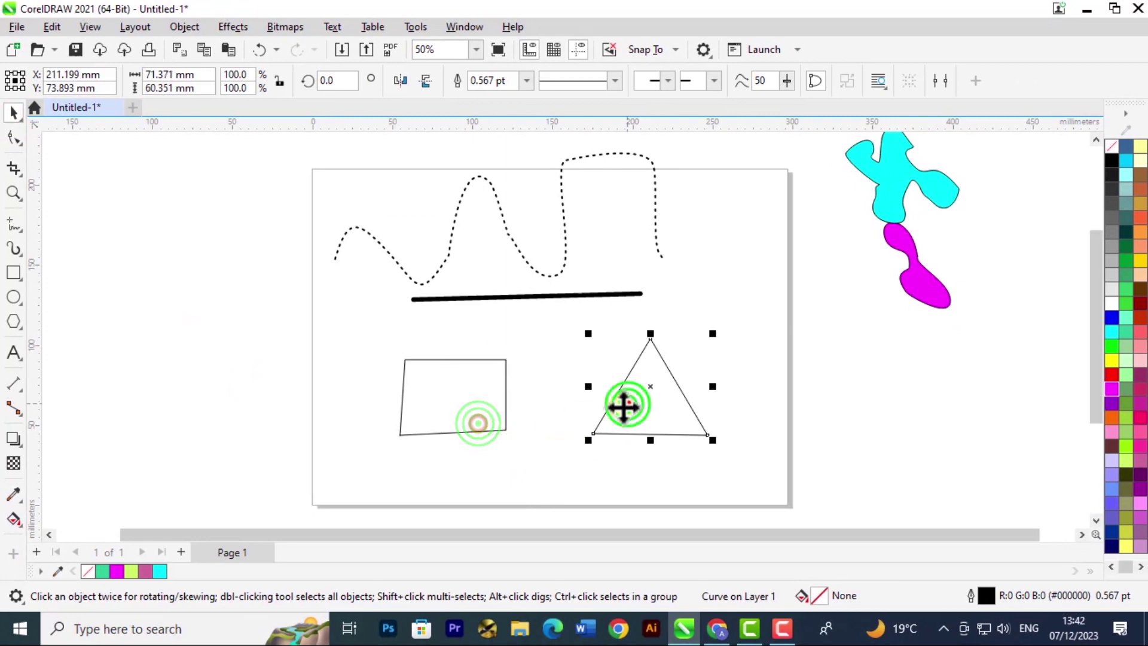
pyautogui.click(495, 423)
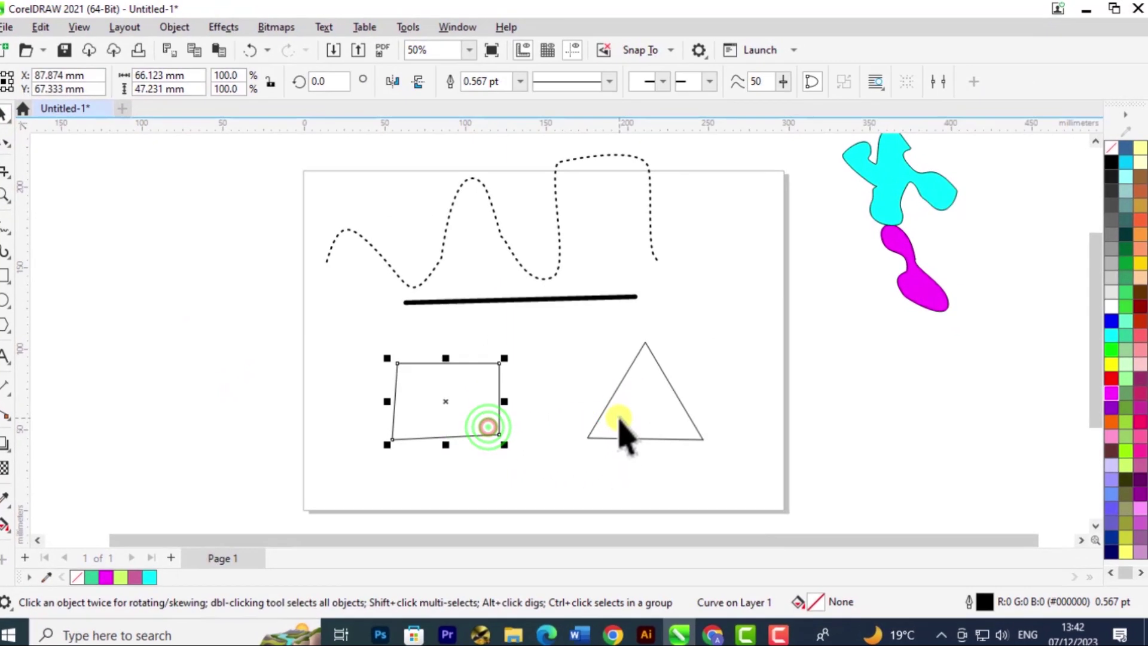
pyautogui.click(620, 417)
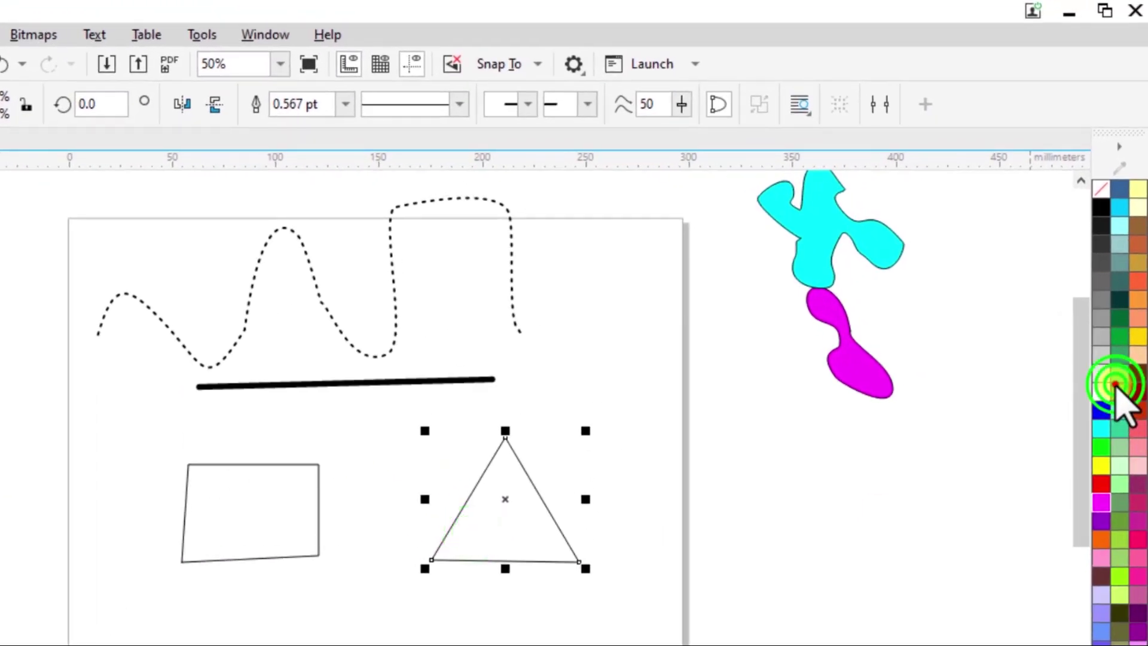
pyautogui.click(1116, 386)
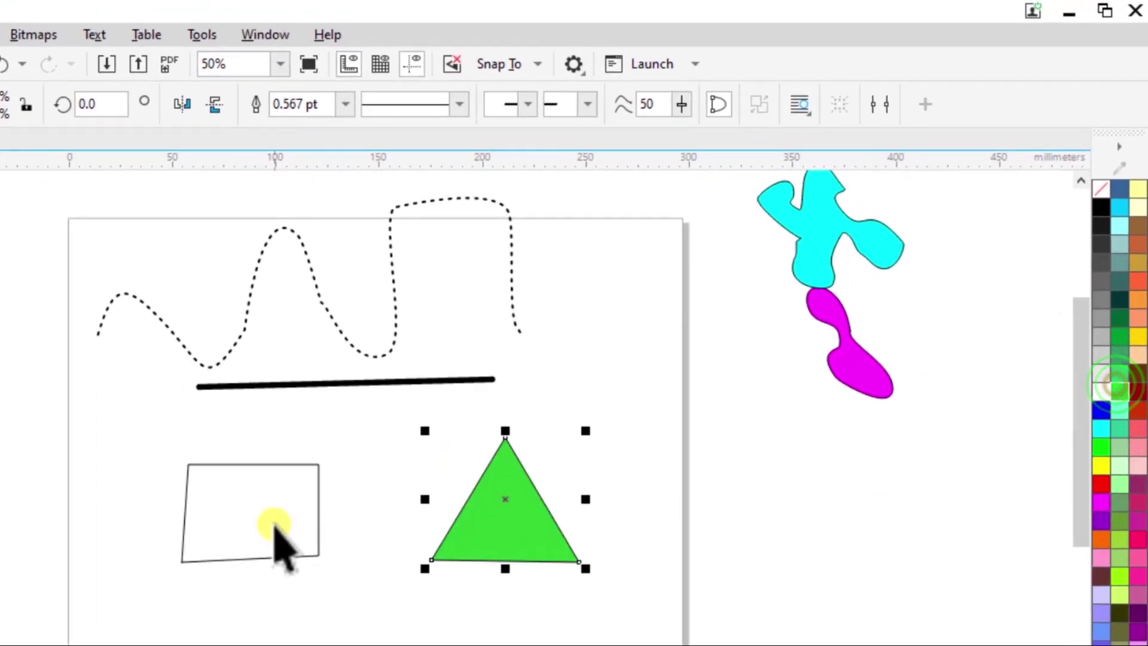
pyautogui.click(270, 524)
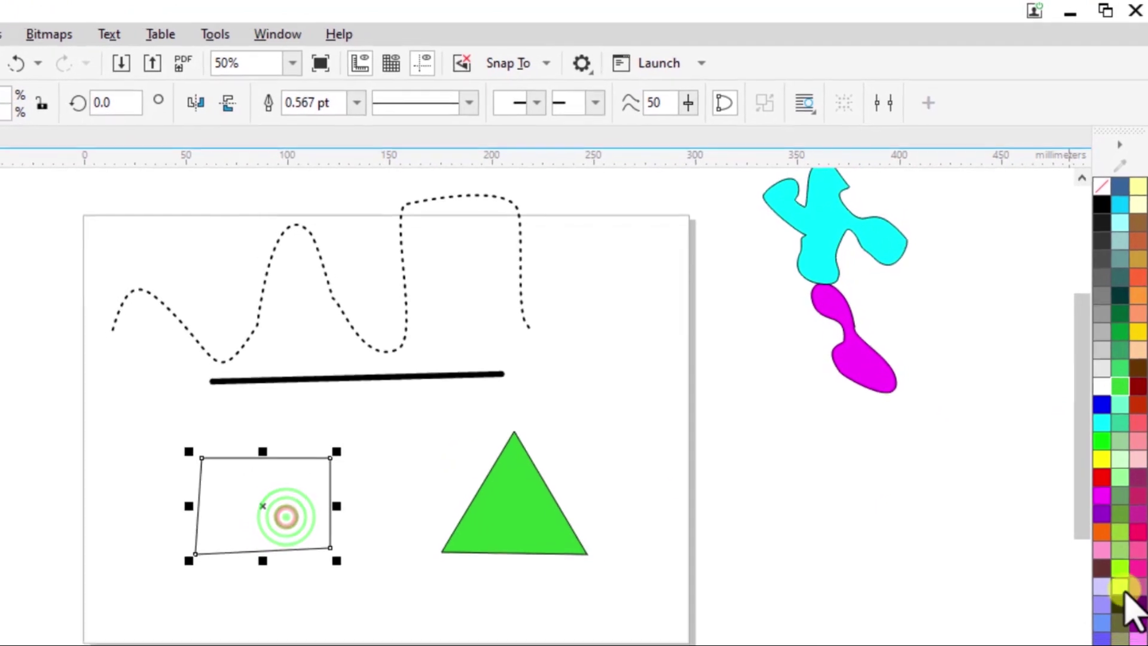
pyautogui.click(1102, 603)
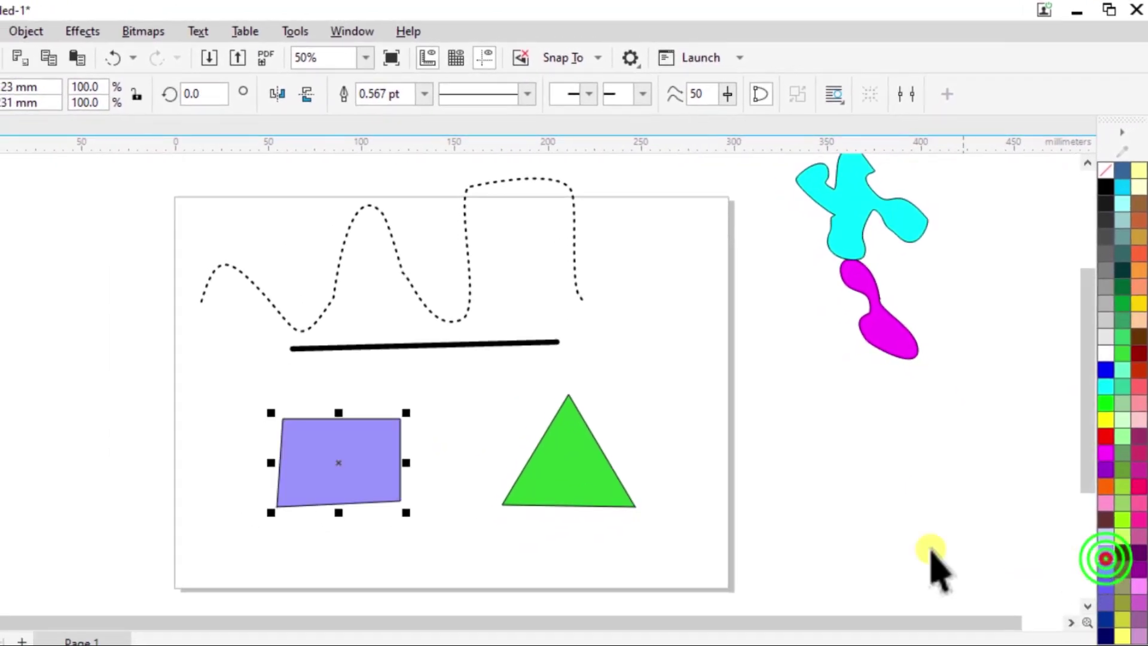
pyautogui.click(565, 487)
# - Move the quadrilateral and triangle off the page to the left and the thick line to the right
pyautogui.moveTo(362, 485); pyautogui.dragTo(90, 289)
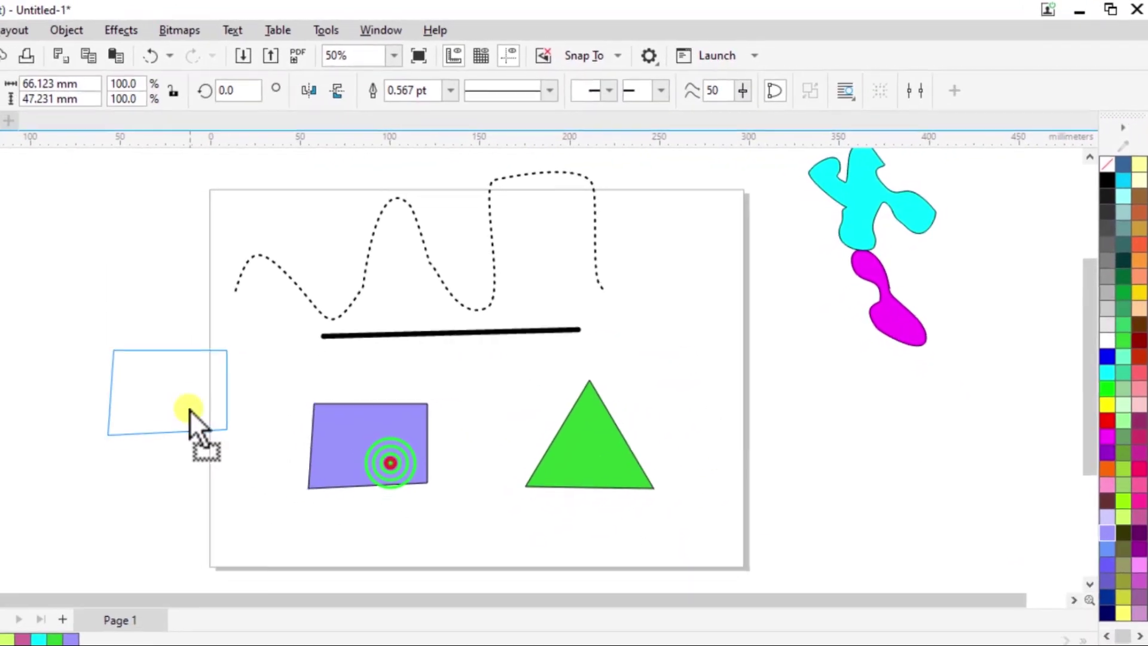
pyautogui.moveTo(593, 456); pyautogui.dragTo(114, 395)
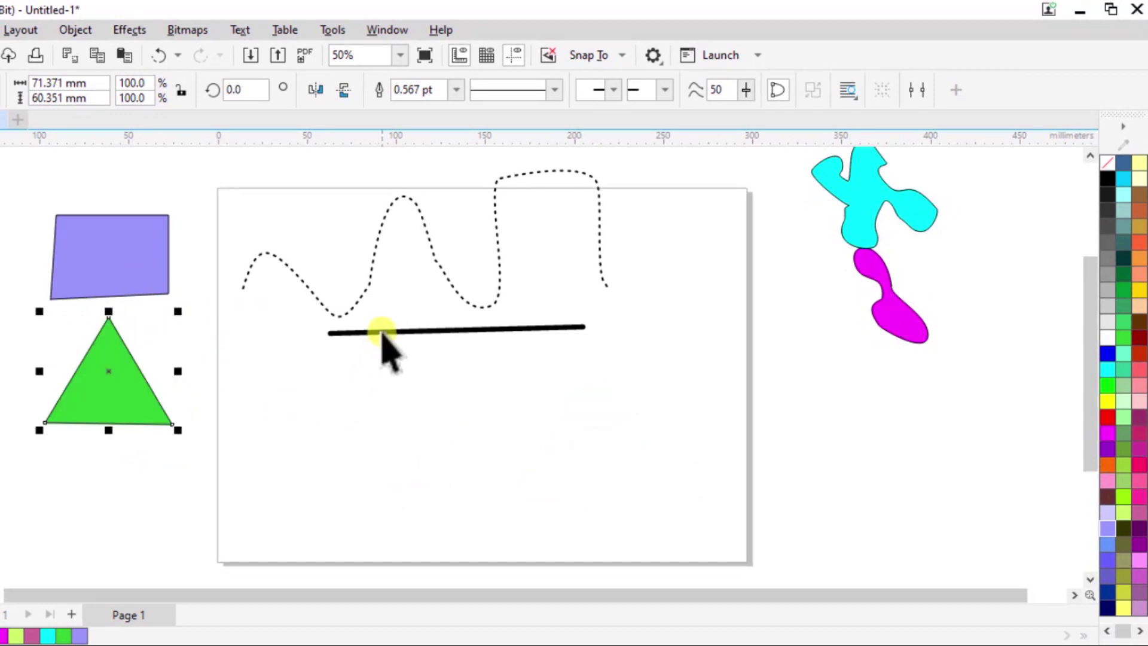
pyautogui.moveTo(383, 333); pyautogui.dragTo(822, 350)
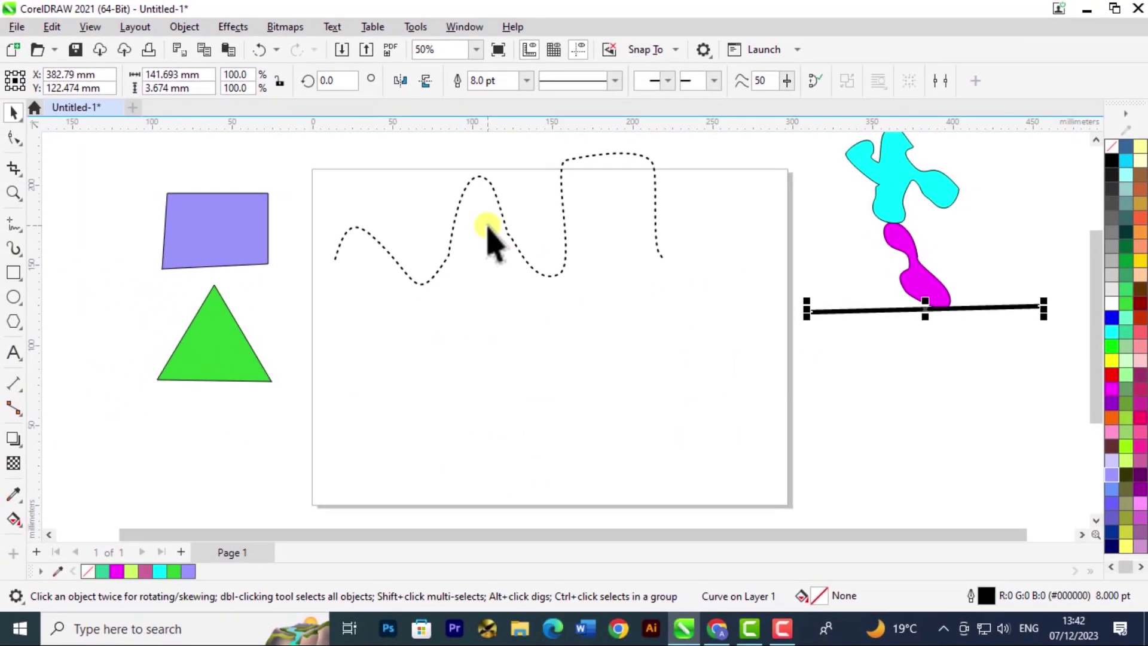
# - With the Freehand tool, draw one wavy curve at smoothing 50, then another below it at smoothing 0
pyautogui.click(14, 226)
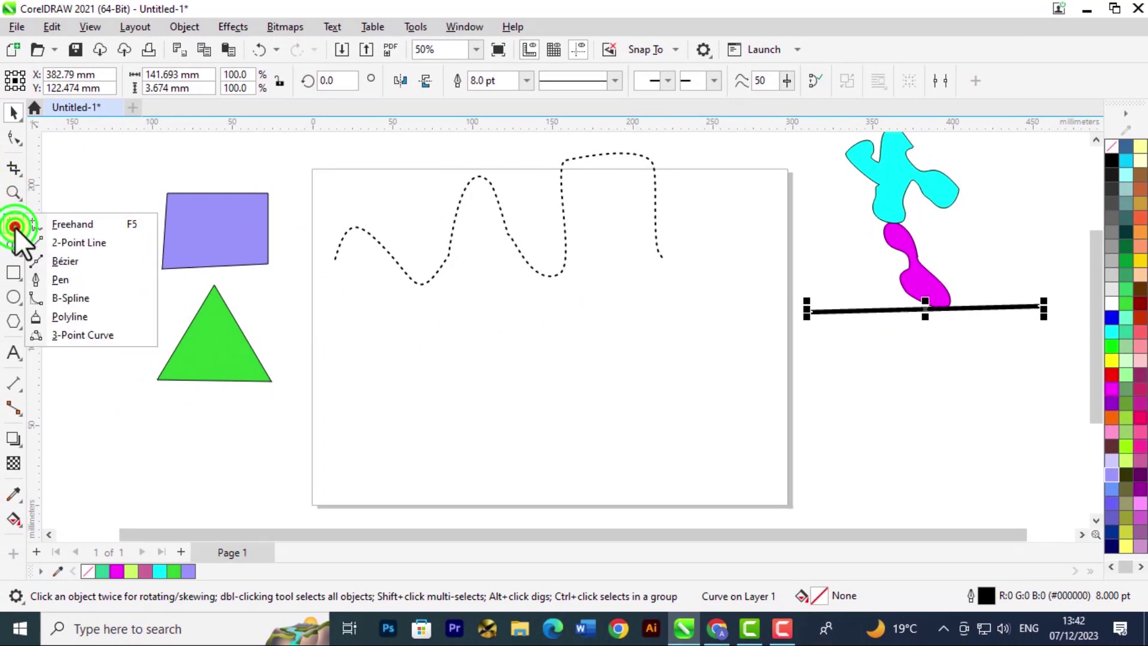
pyautogui.click(97, 221)
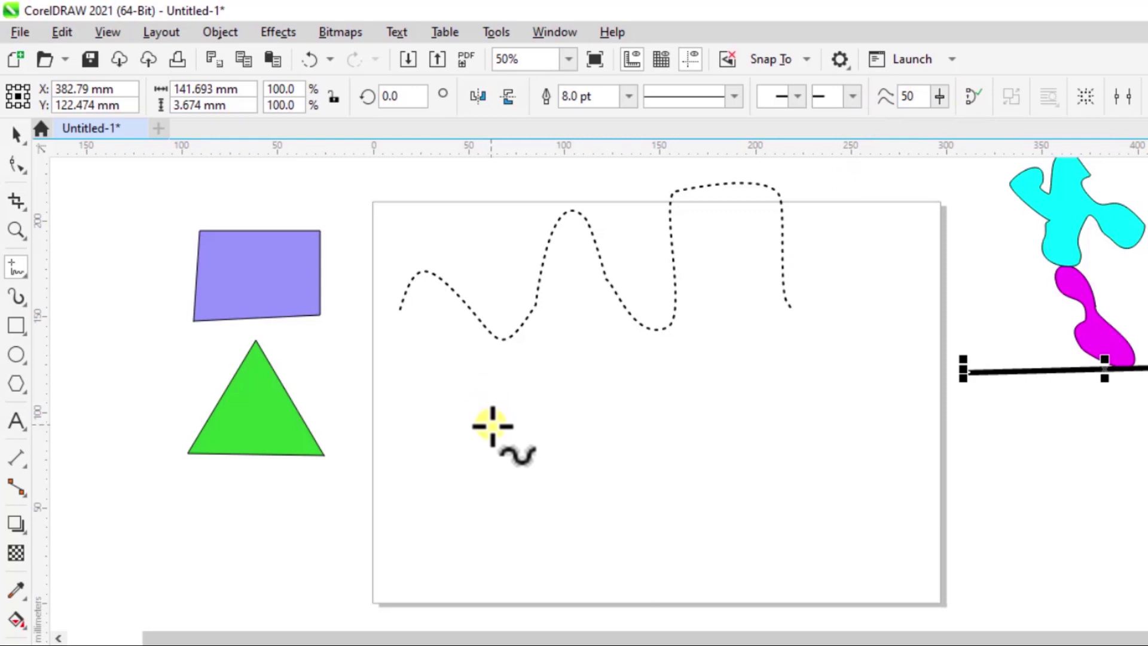
pyautogui.moveTo(491, 423)
pyautogui.mouseDown()
pyautogui.moveTo(511, 397)
pyautogui.moveTo(582, 440)
pyautogui.moveTo(627, 397)
pyautogui.moveTo(712, 428)
pyautogui.moveTo(756, 382)
pyautogui.moveTo(795, 418)
pyautogui.mouseUp()
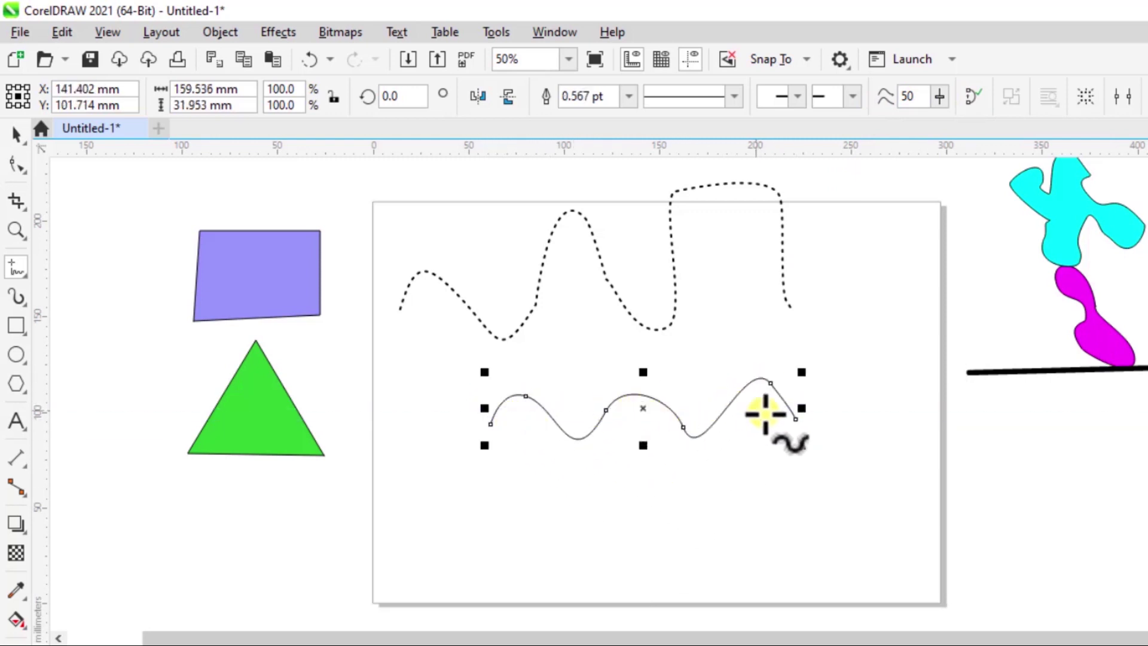
pyautogui.click(940, 96)
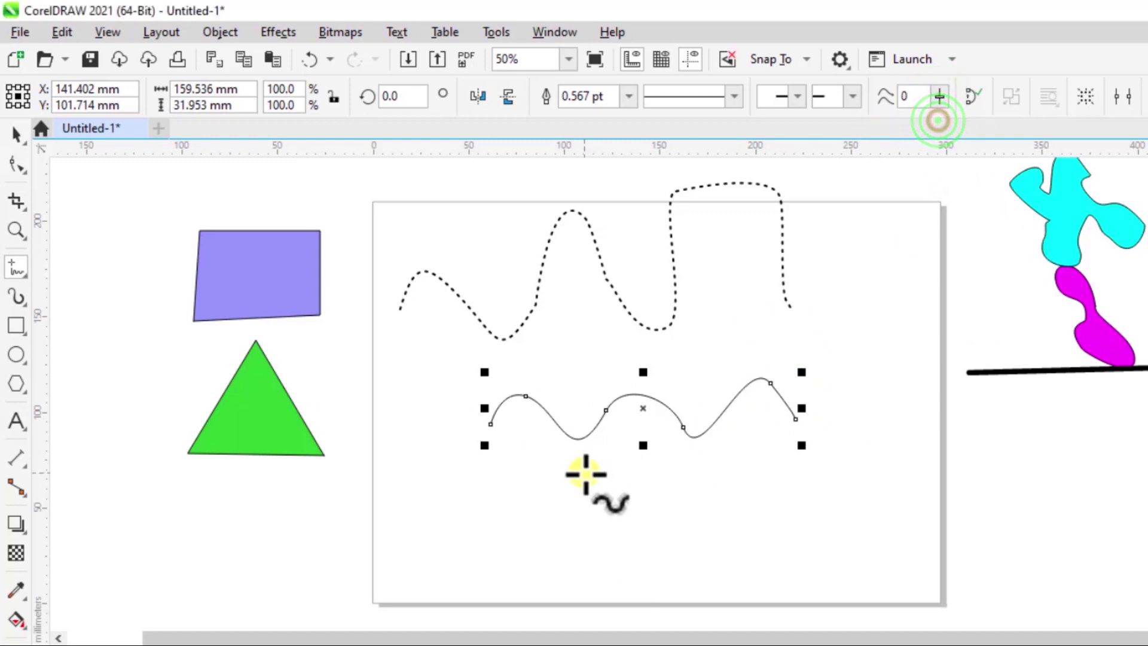
pyautogui.moveTo(507, 499)
pyautogui.mouseDown()
pyautogui.moveTo(552, 462)
pyautogui.moveTo(603, 511)
pyautogui.moveTo(639, 483)
pyautogui.moveTo(688, 480)
pyautogui.moveTo(723, 514)
pyautogui.moveTo(746, 466)
pyautogui.moveTo(807, 501)
pyautogui.mouseUp()
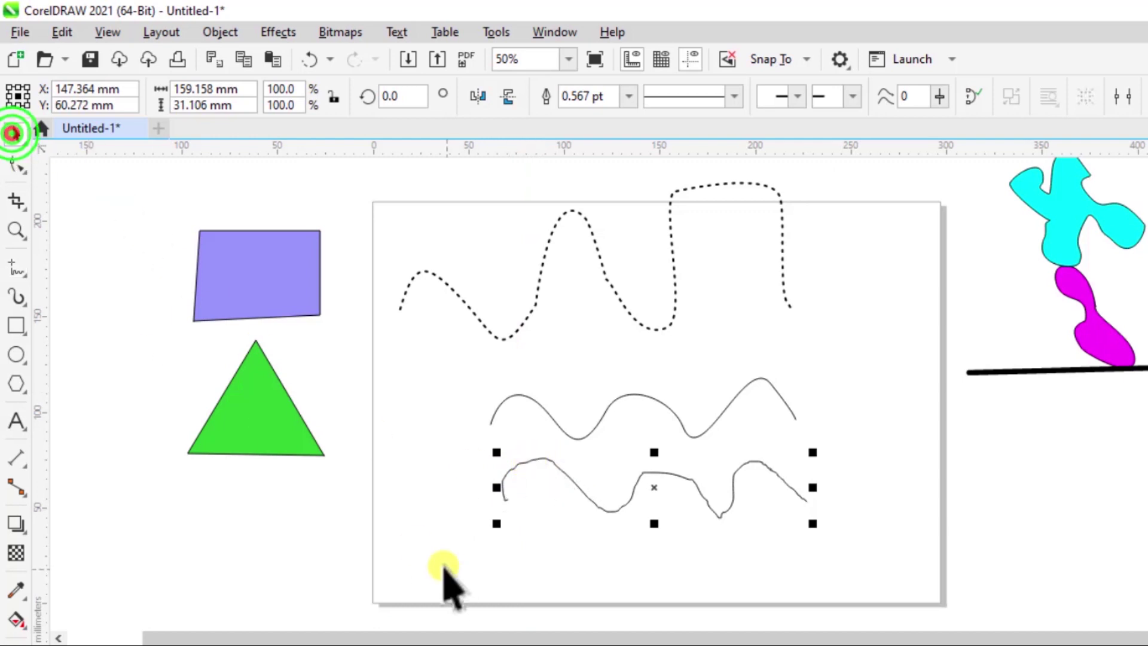
# - Raise the freehand smoothing value in the property bar to 100
pyautogui.click(423, 542)
pyautogui.click(551, 461)
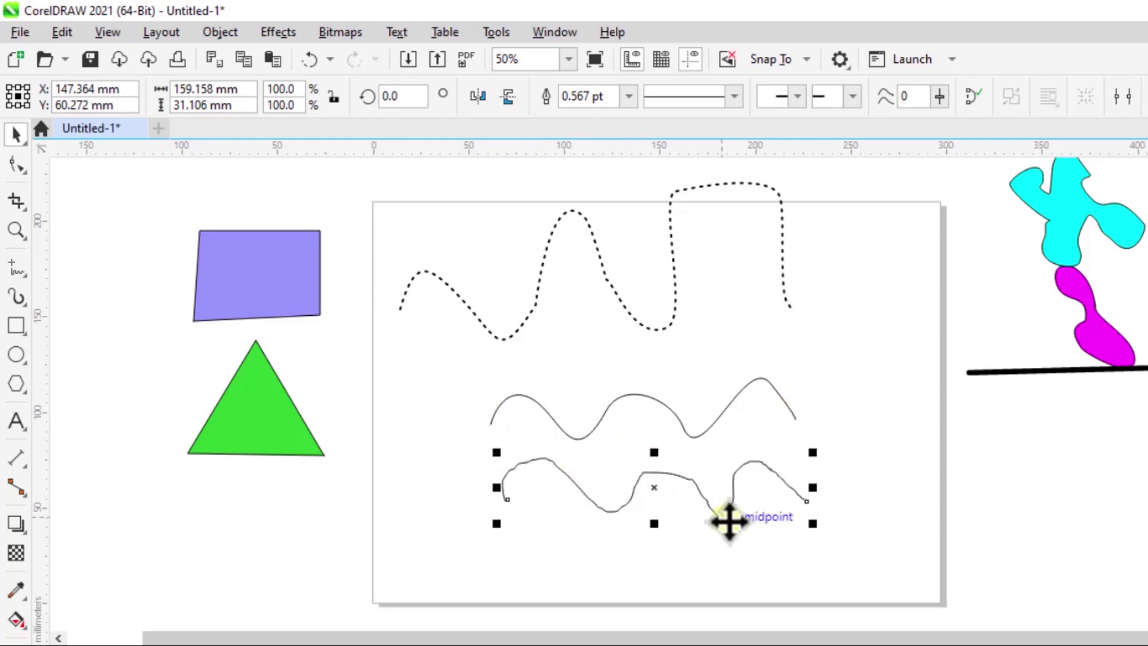
pyautogui.click(937, 99)
pyautogui.click(936, 99)
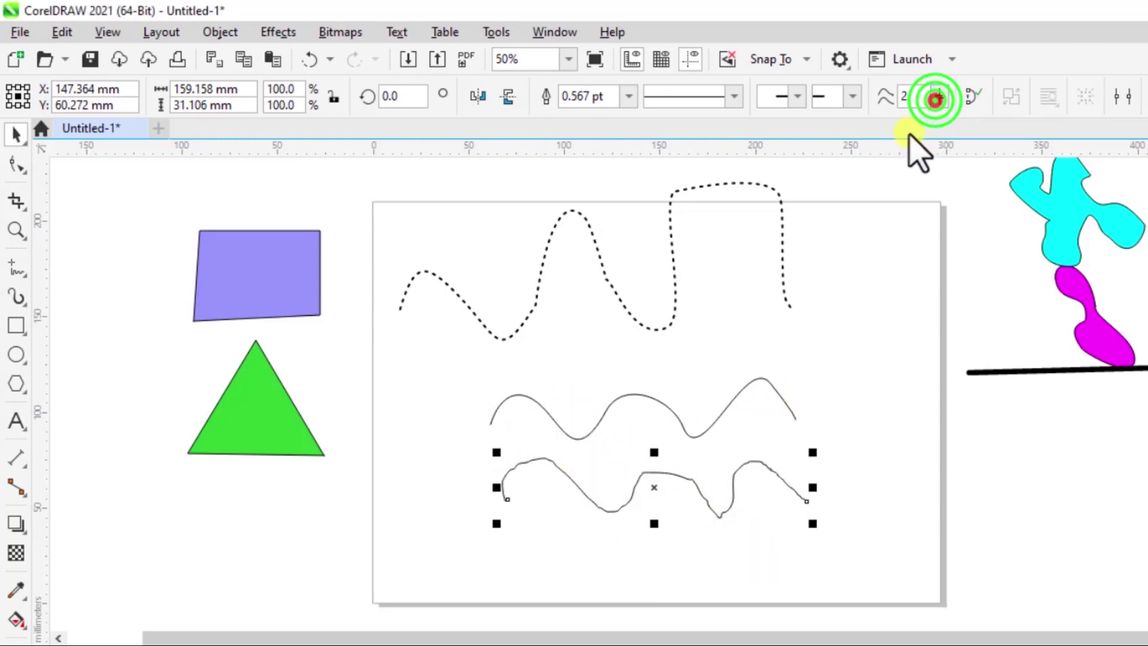
pyautogui.click(941, 96)
pyautogui.moveTo(943, 120); pyautogui.dragTo(1000, 136)
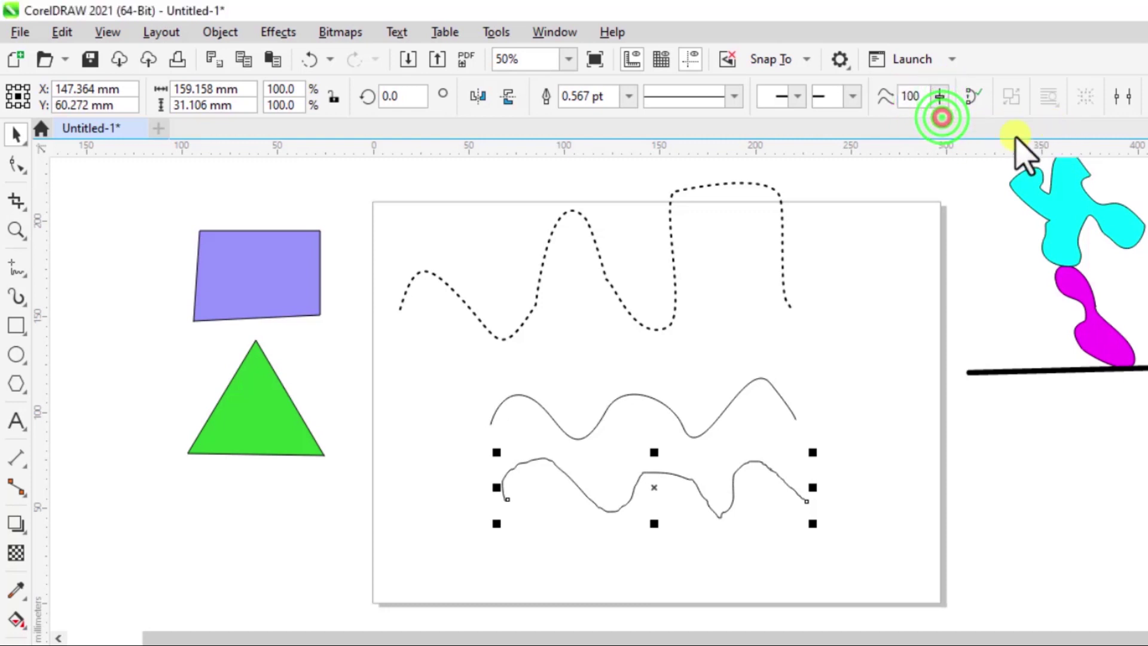
pyautogui.click(870, 392)
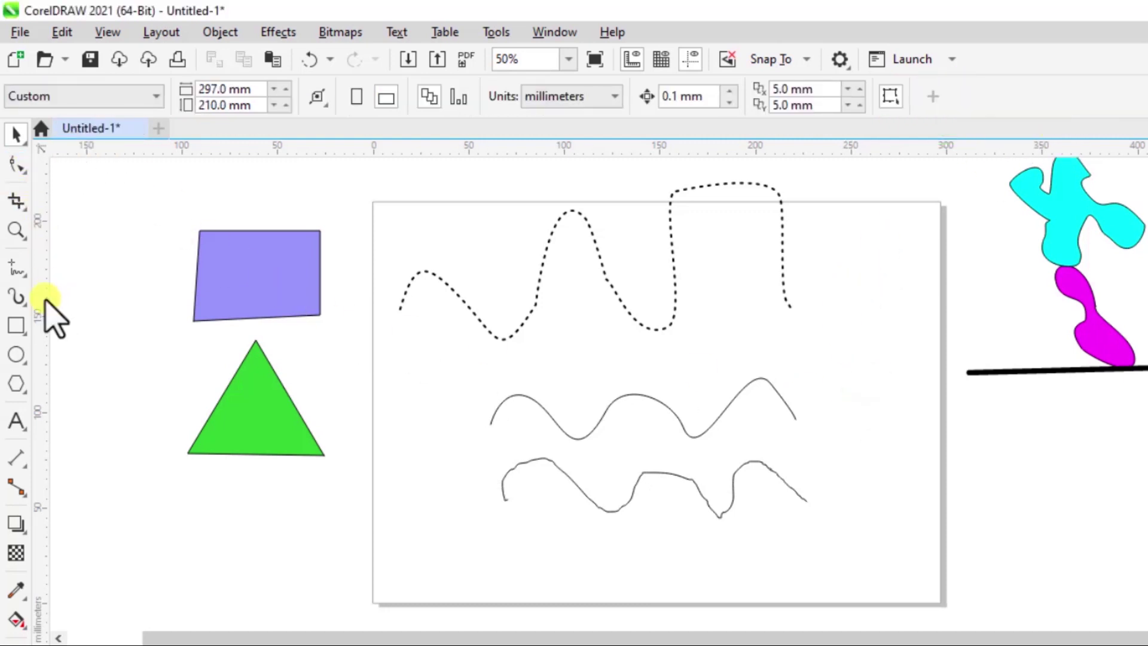
# - Draw a third wavy curve, about 163.209 × 23.39 mm, near the bottom of the page
pyautogui.click(16, 265)
pyautogui.moveTo(502, 558)
pyautogui.mouseDown()
pyautogui.moveTo(531, 532)
pyautogui.moveTo(632, 574)
pyautogui.moveTo(668, 541)
pyautogui.moveTo(754, 569)
pyautogui.moveTo(779, 531)
pyautogui.moveTo(815, 556)
pyautogui.mouseUp()
pyautogui.click(13, 137)
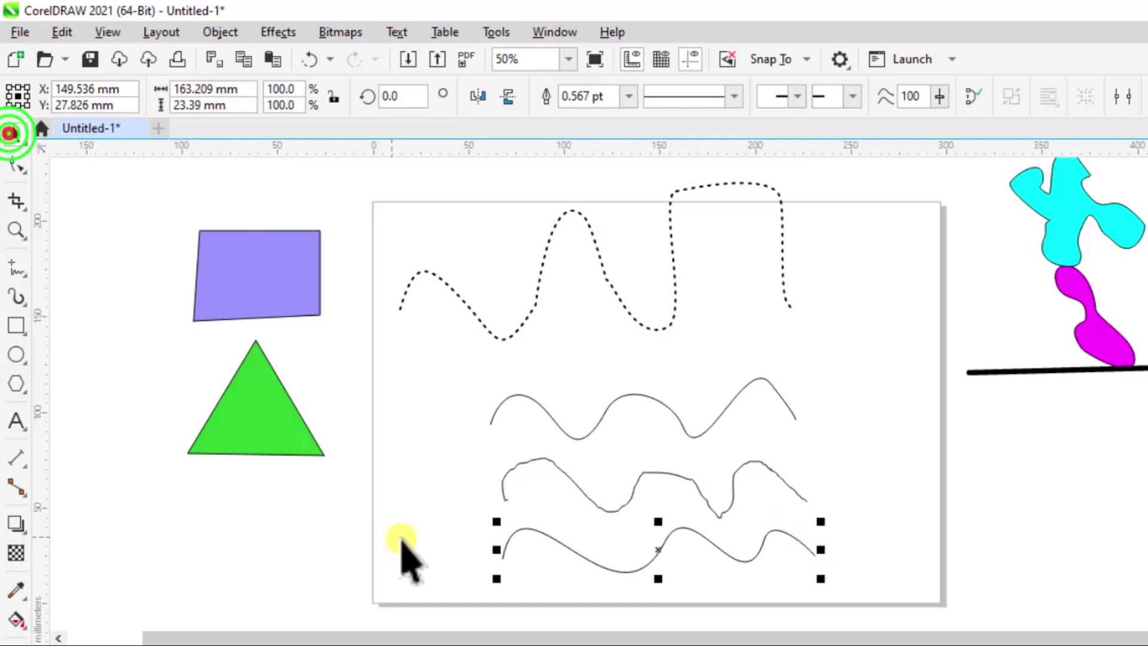
pyautogui.click(397, 530)
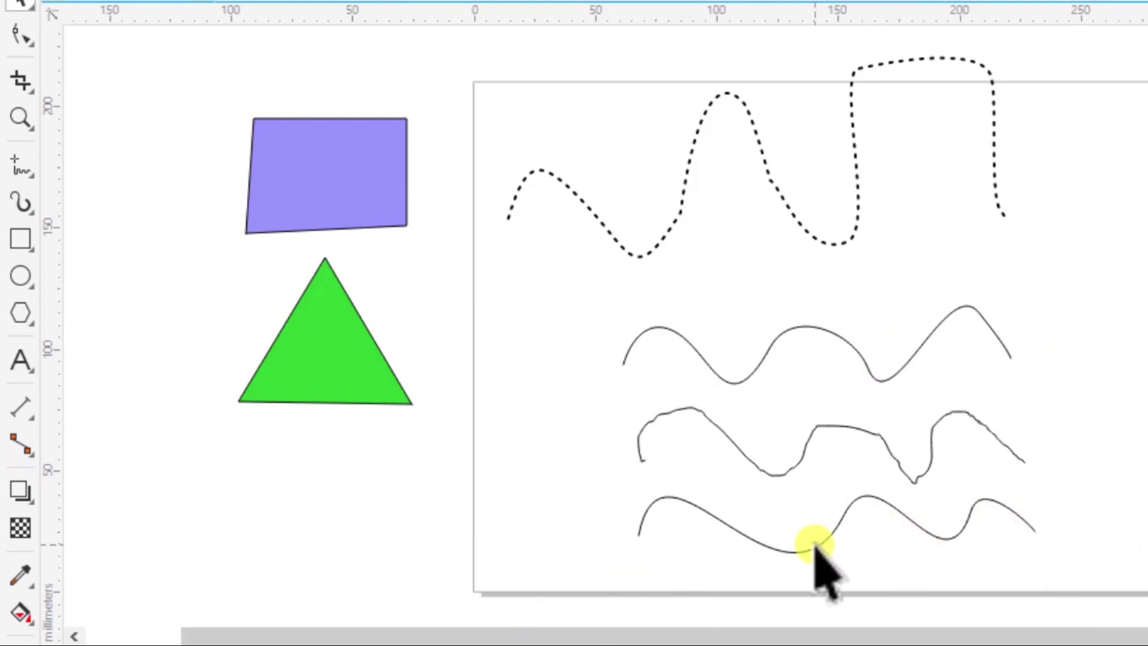
pyautogui.click(697, 507)
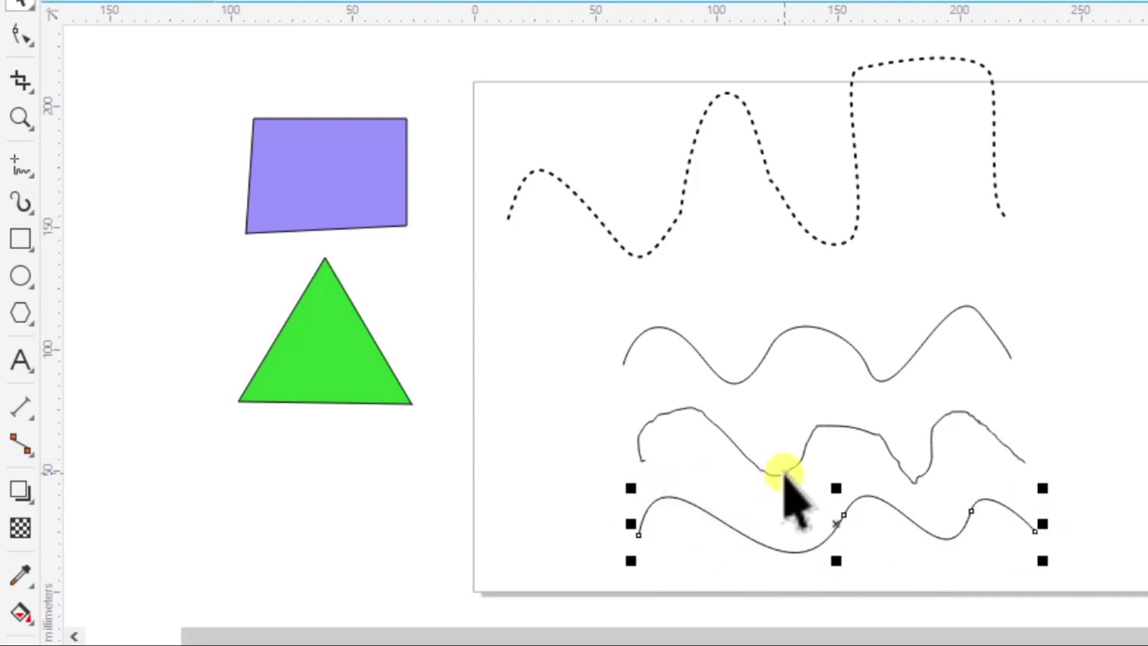
pyautogui.click(782, 472)
pyautogui.click(815, 327)
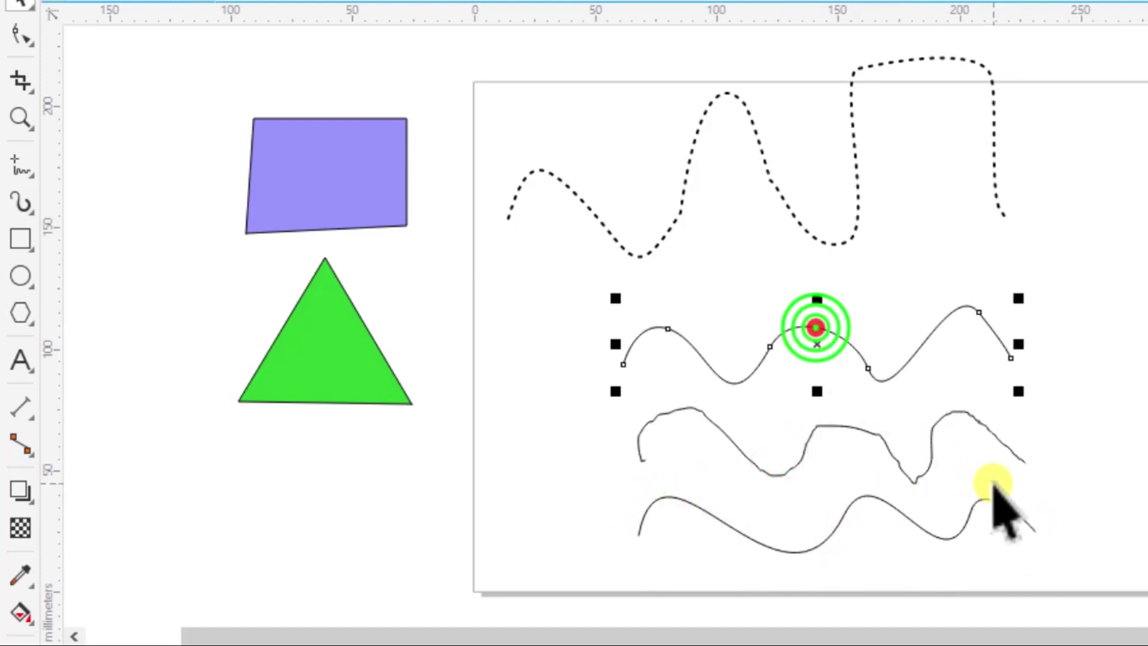
pyautogui.click(1050, 486)
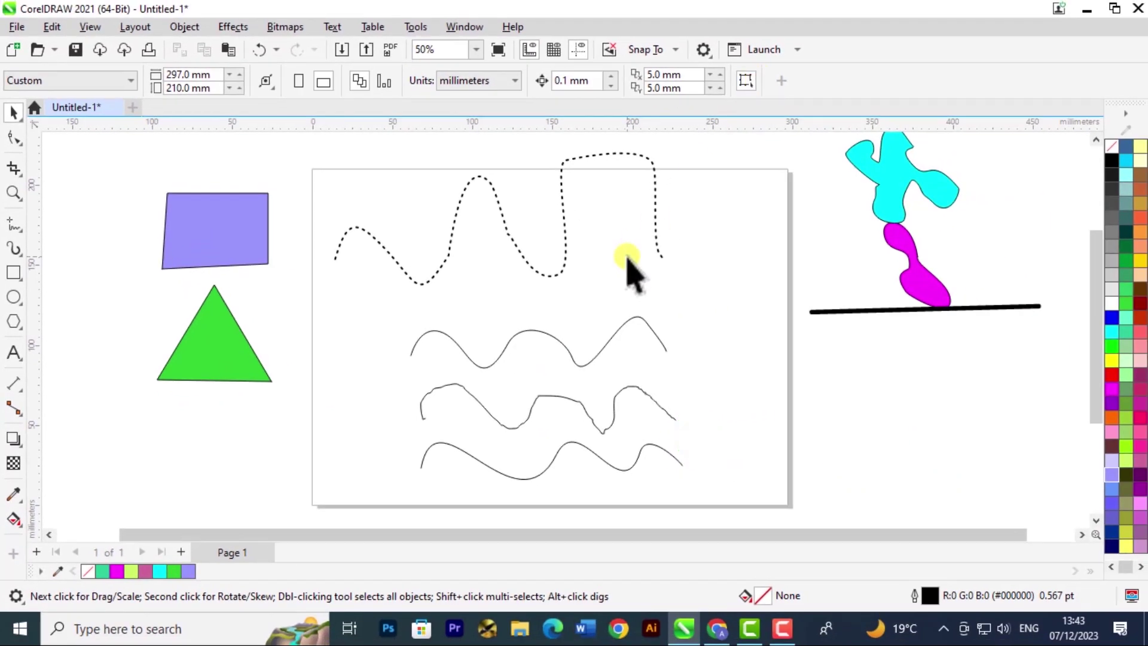
pyautogui.click(617, 333)
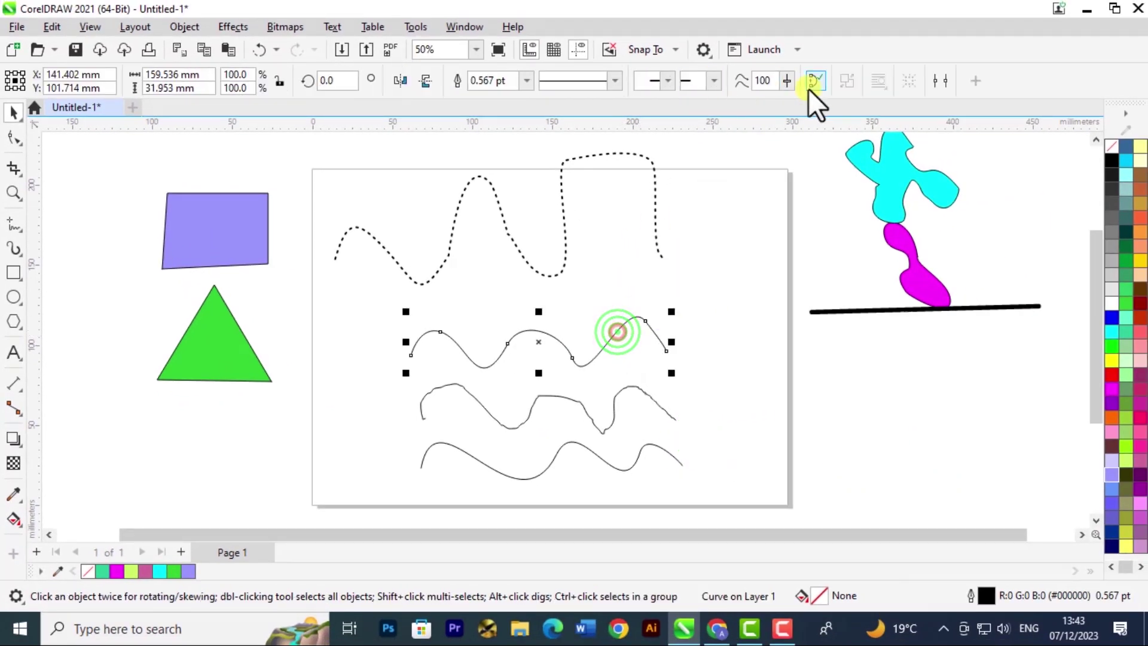